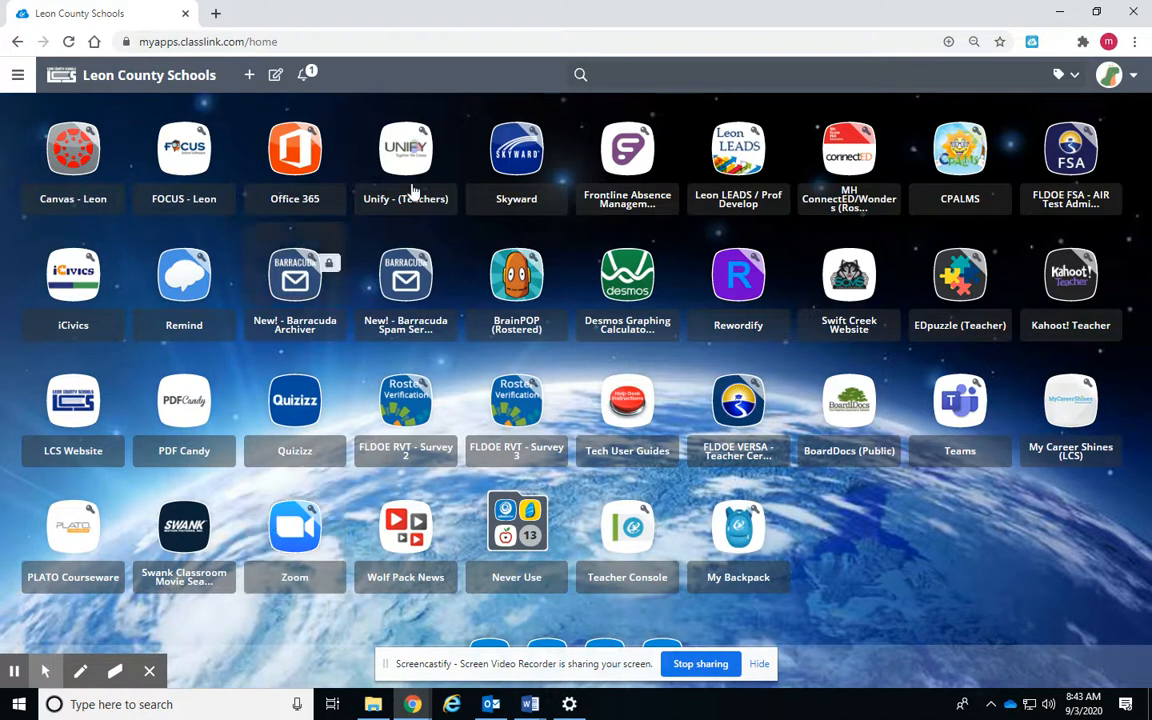
Launch Office 365 from the ClassLink dashboard and go to OneDrive My files
{"action": "left_click", "coordinate": [296, 173]}
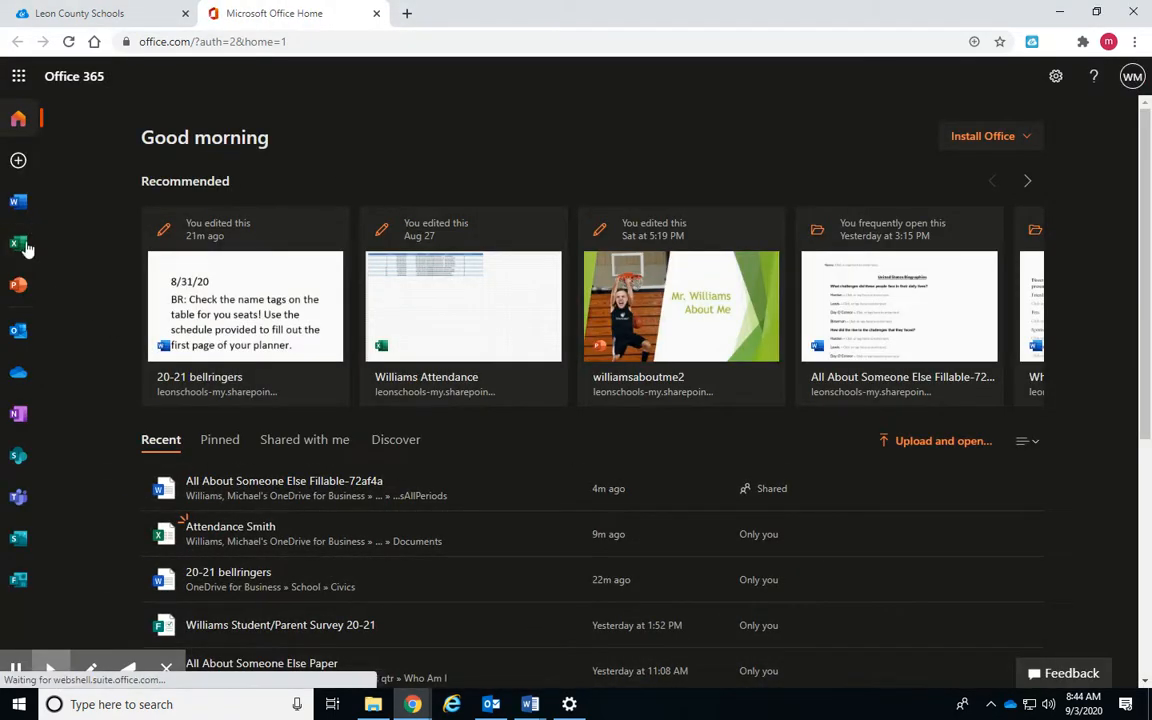
{"action": "left_click", "coordinate": [18, 372]}
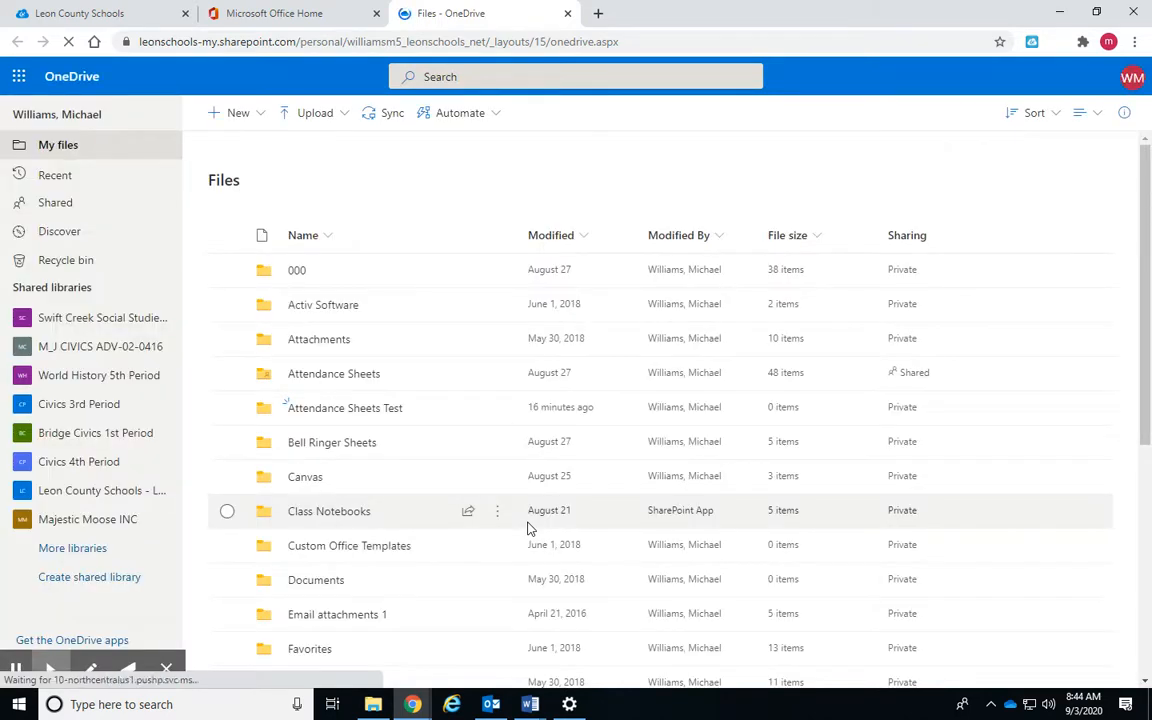
Create a Forms for Excel workbook named Attendance Smith from OneDrive's New menu
{"action": "left_click", "coordinate": [240, 120]}
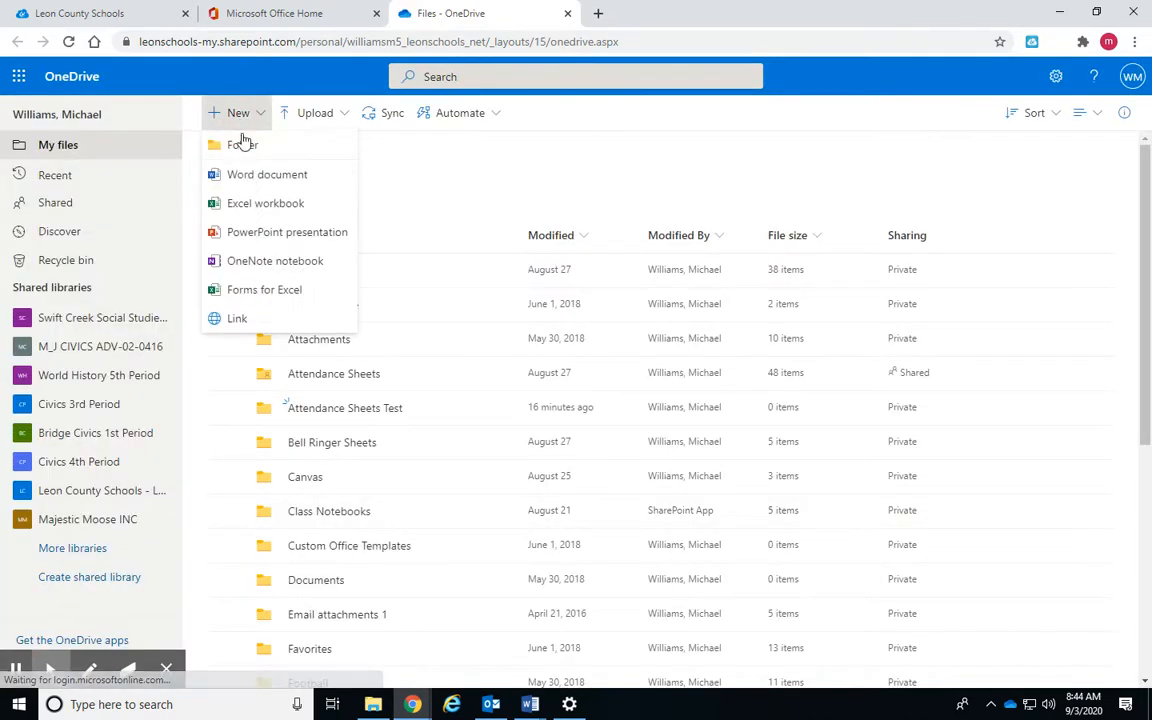
{"action": "left_click", "coordinate": [272, 288]}
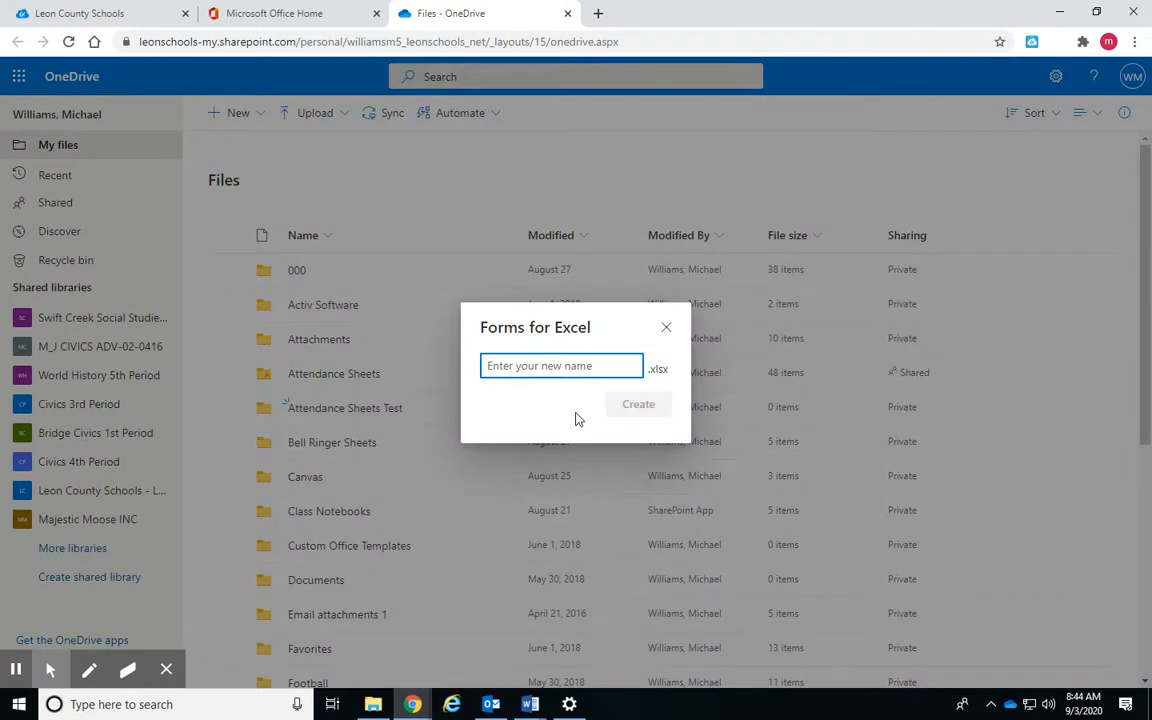
{"action": "type", "text": "Attendance Smit"}
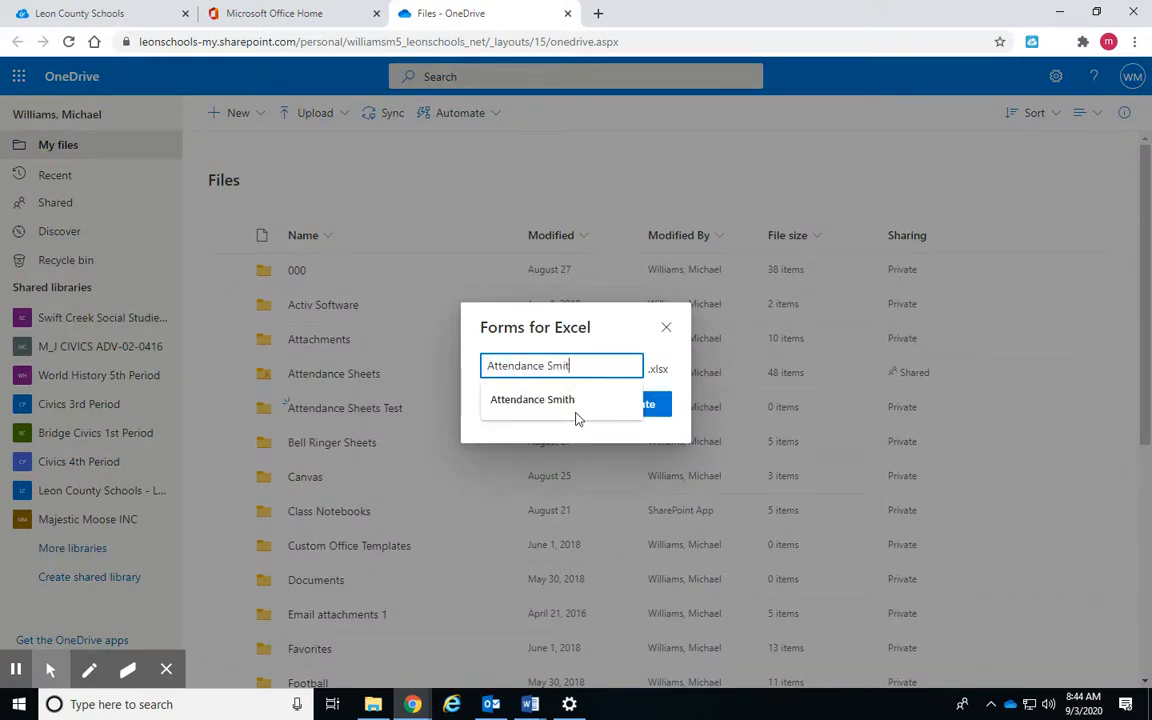
{"action": "left_click", "coordinate": [576, 418]}
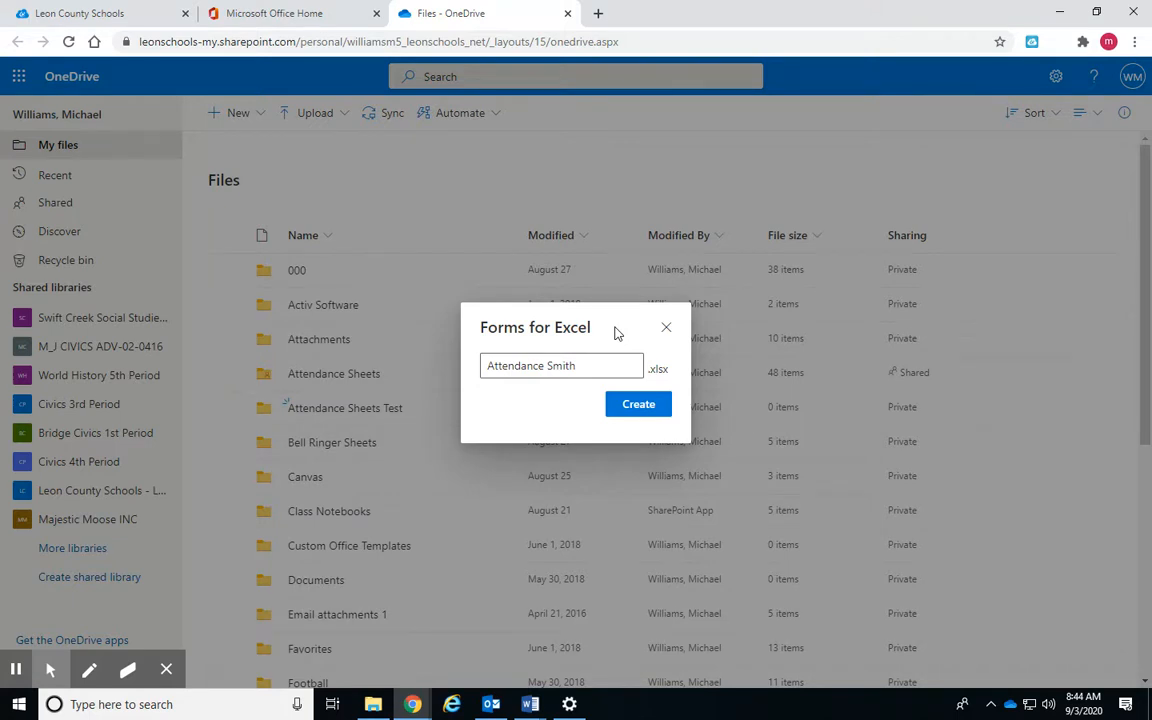
{"action": "left_click", "coordinate": [641, 405]}
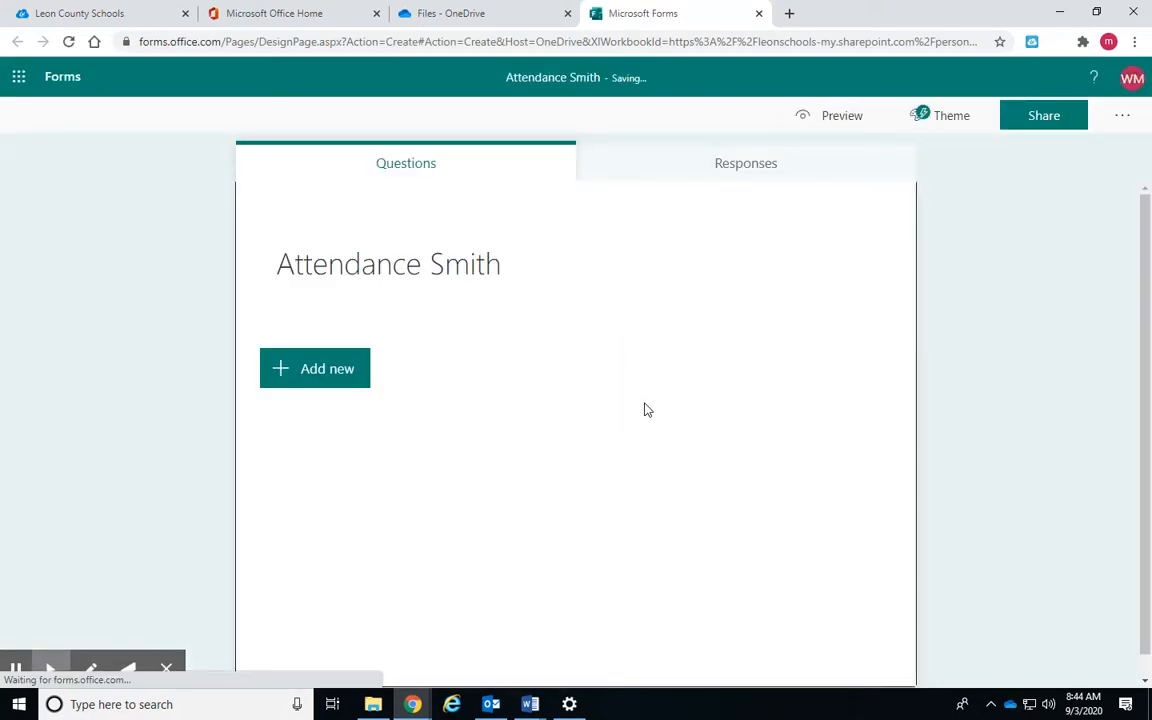
Add a choice question asking which period students have the teacher
{"action": "left_click", "coordinate": [338, 380]}
{"action": "left_click", "coordinate": [383, 373]}
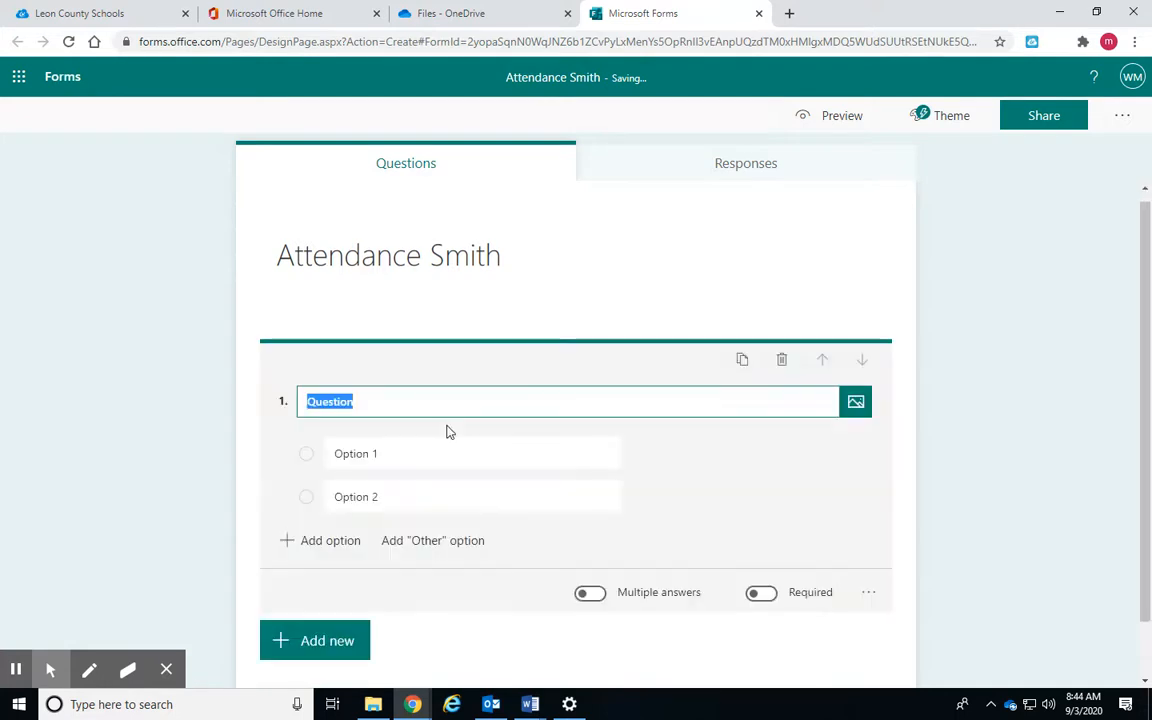
{"action": "type", "text": "Choose the per"}
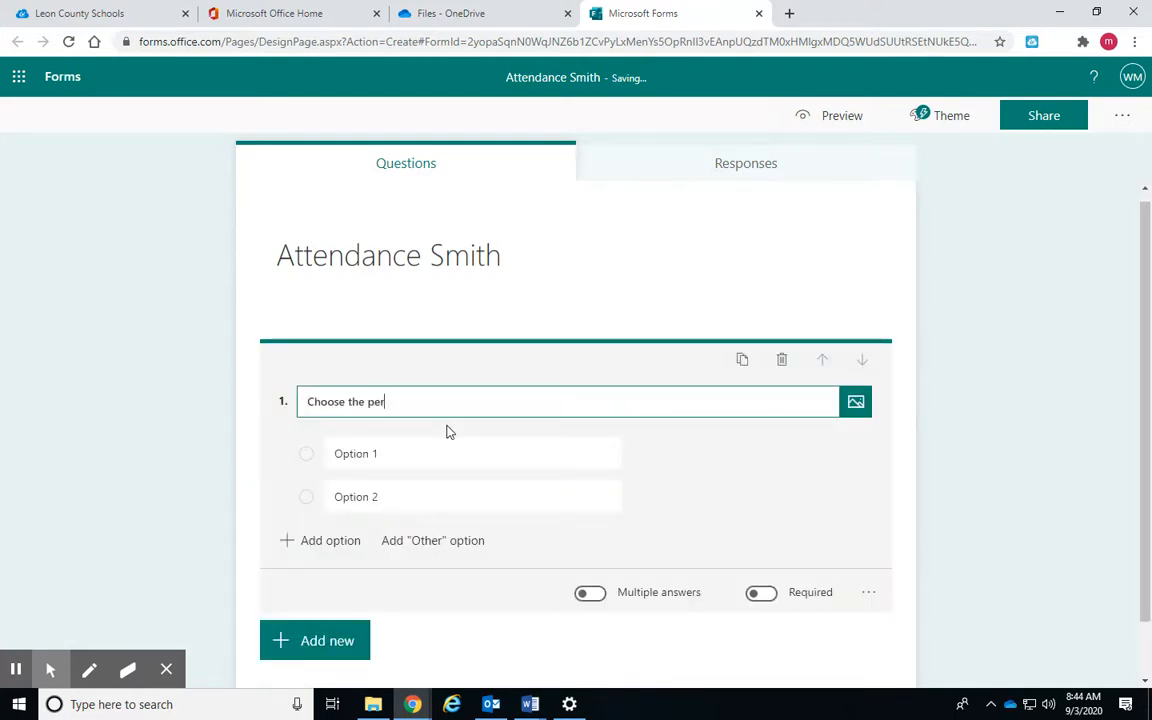
{"action": "type", "text": "iod you have Mr. Smith"}
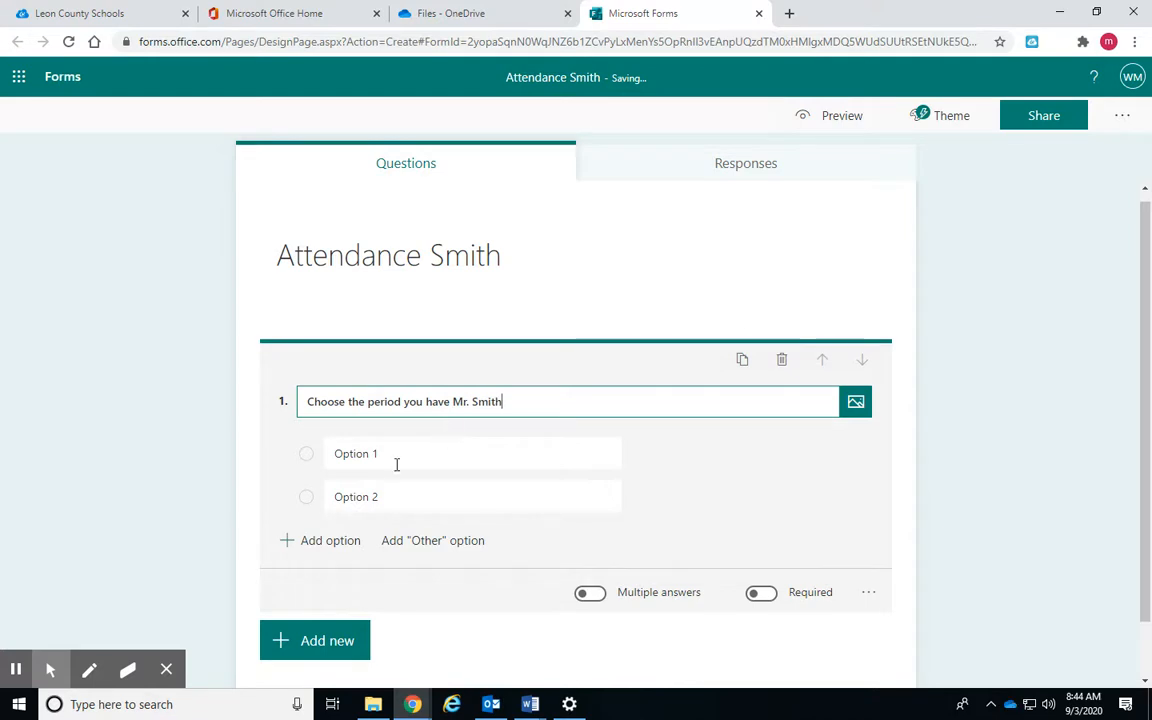
Fill in six answer options: 1st, 2nd, 3rd, 4th, 5th and 6th
{"action": "left_click", "coordinate": [356, 455]}
{"action": "type", "text": "1st"}
{"action": "left_click", "coordinate": [377, 503]}
{"action": "type", "text": "2nd"}
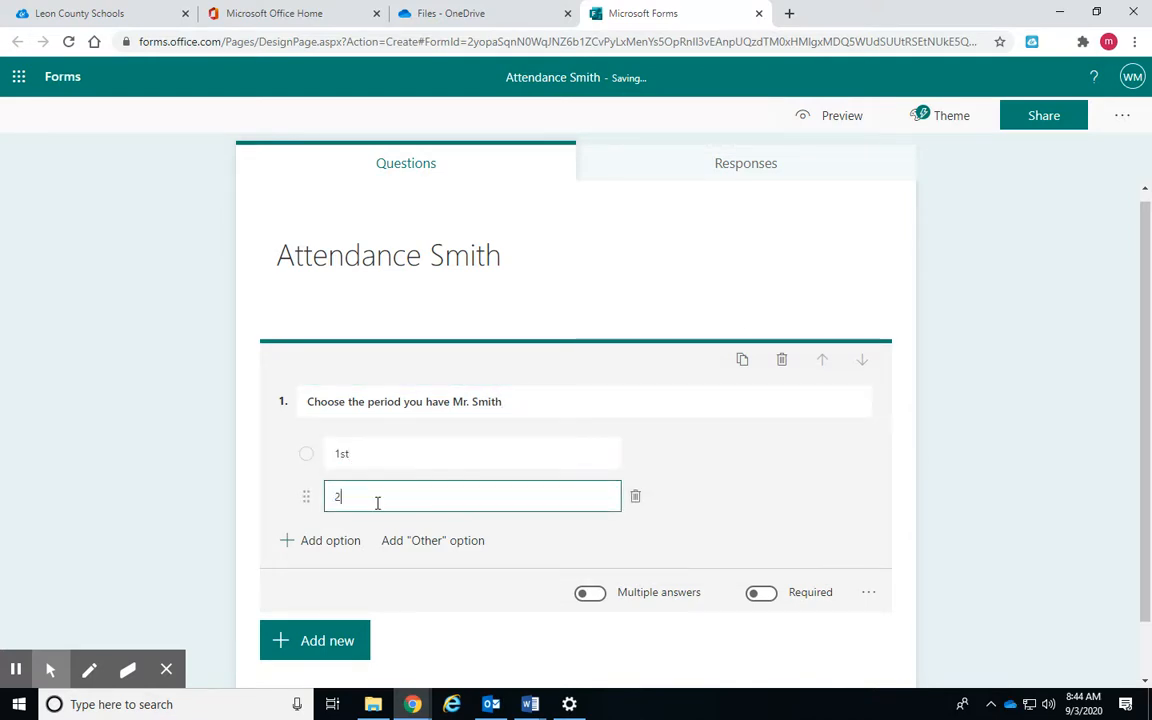
{"action": "left_click", "coordinate": [342, 541]}
{"action": "type", "text": "3rd"}
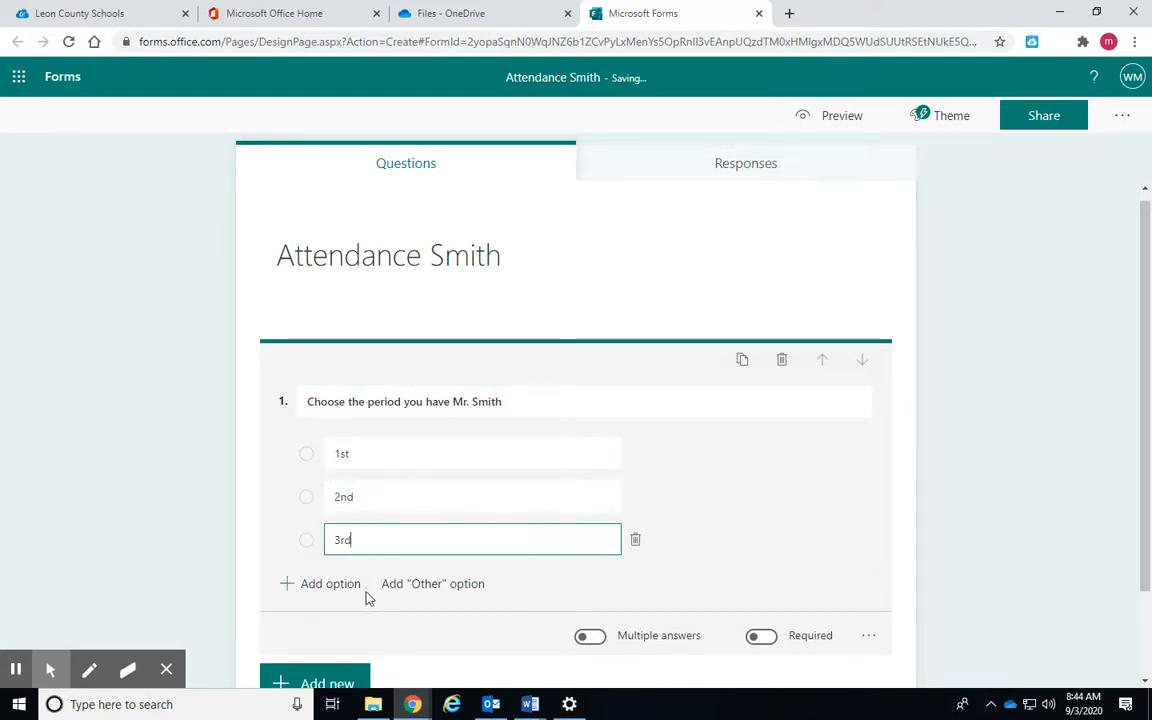
{"action": "left_click", "coordinate": [335, 584]}
{"action": "type", "text": "4th"}
{"action": "left_click", "coordinate": [332, 626]}
{"action": "type", "text": "5th"}
{"action": "left_click", "coordinate": [334, 667]}
{"action": "type", "text": "6th"}
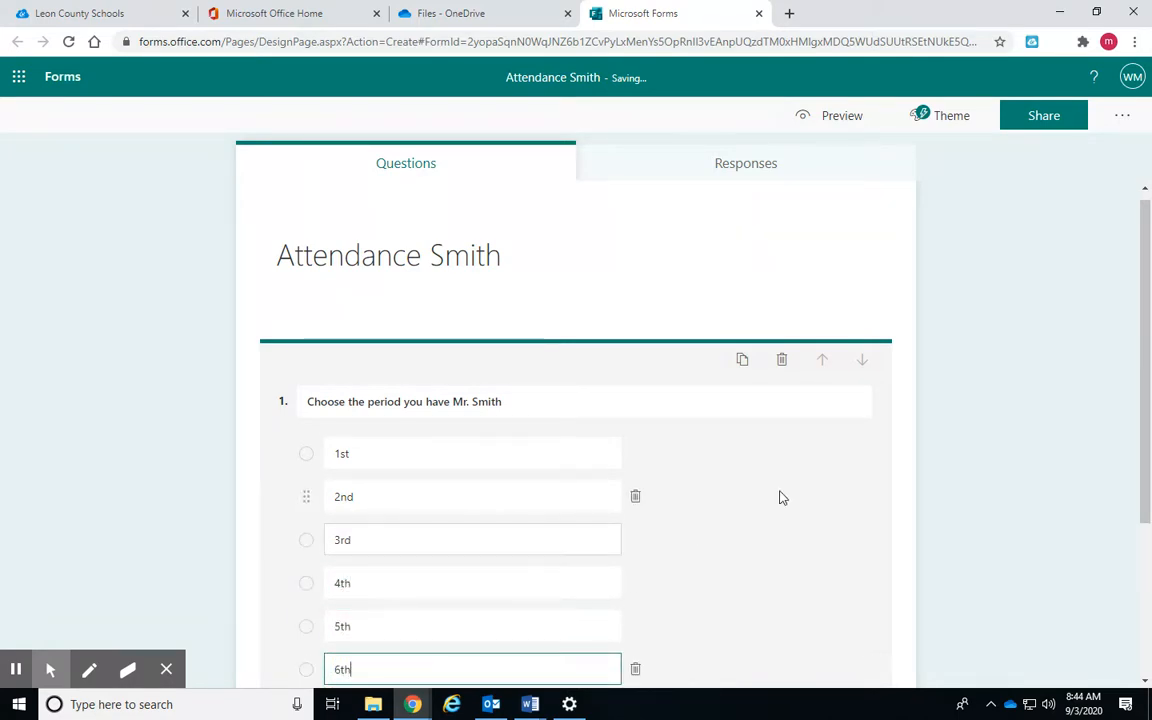
Mark the period question as required
{"action": "left_click", "coordinate": [955, 427]}
{"action": "left_click", "coordinate": [656, 431]}
{"action": "left_click", "coordinate": [763, 532]}
{"action": "left_click", "coordinate": [964, 489]}
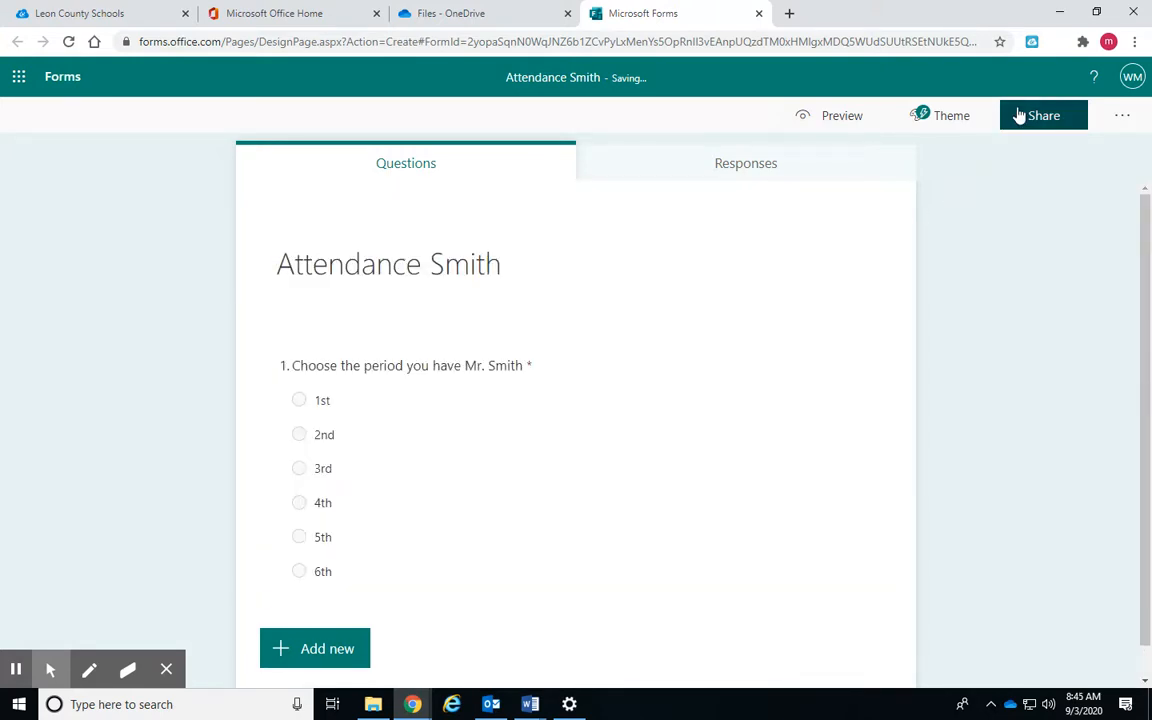
Check the form's responder settings, copy its organization response link, and return to Word's Document1
{"action": "left_click", "coordinate": [1118, 130]}
{"action": "left_click", "coordinate": [1111, 148]}
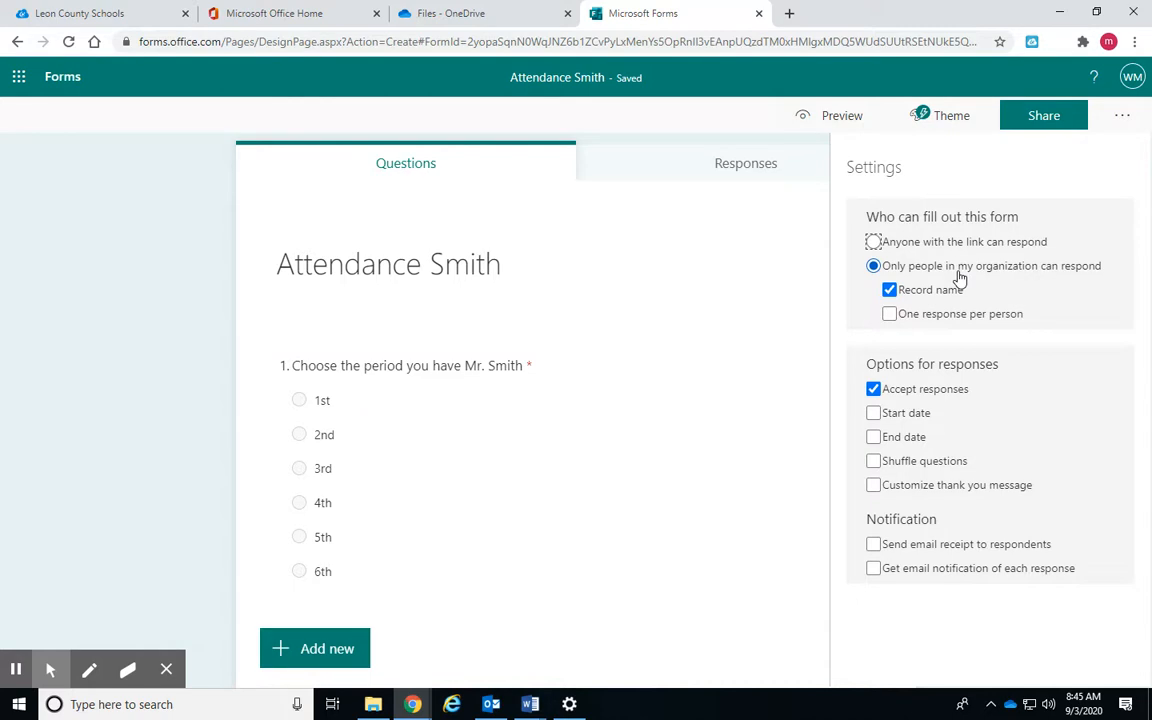
{"action": "left_click", "coordinate": [1041, 117]}
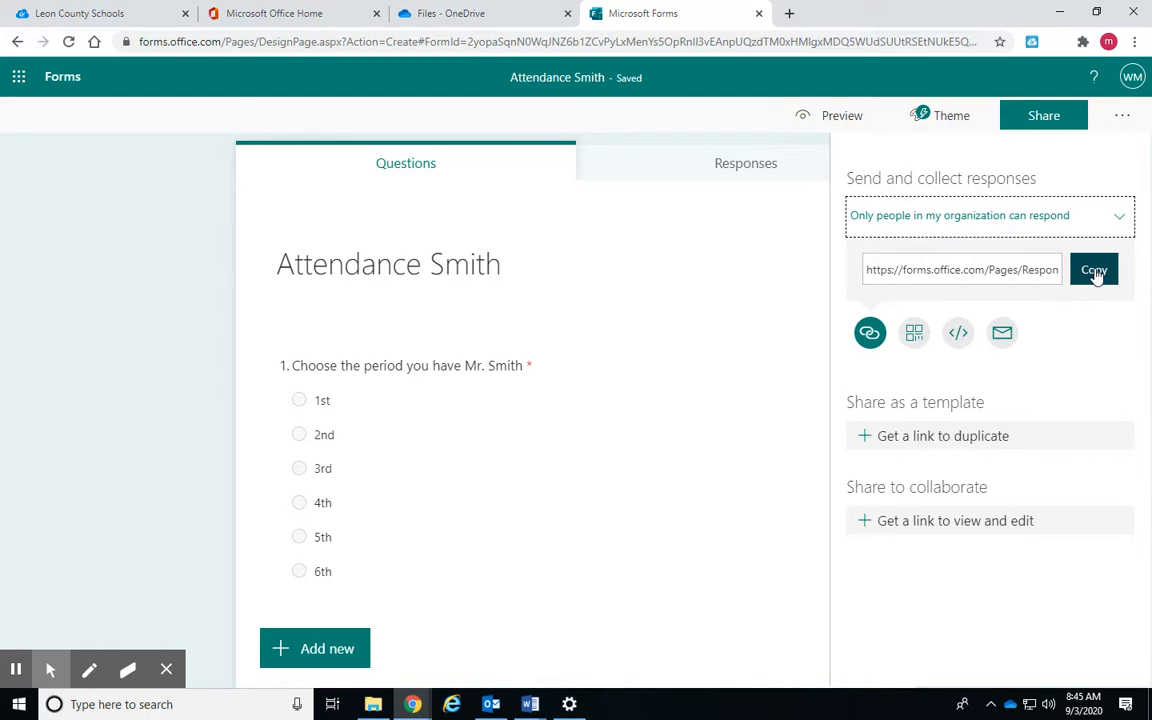
{"action": "left_click", "coordinate": [1096, 274]}
{"action": "mouse_move", "coordinate": [543, 705]}
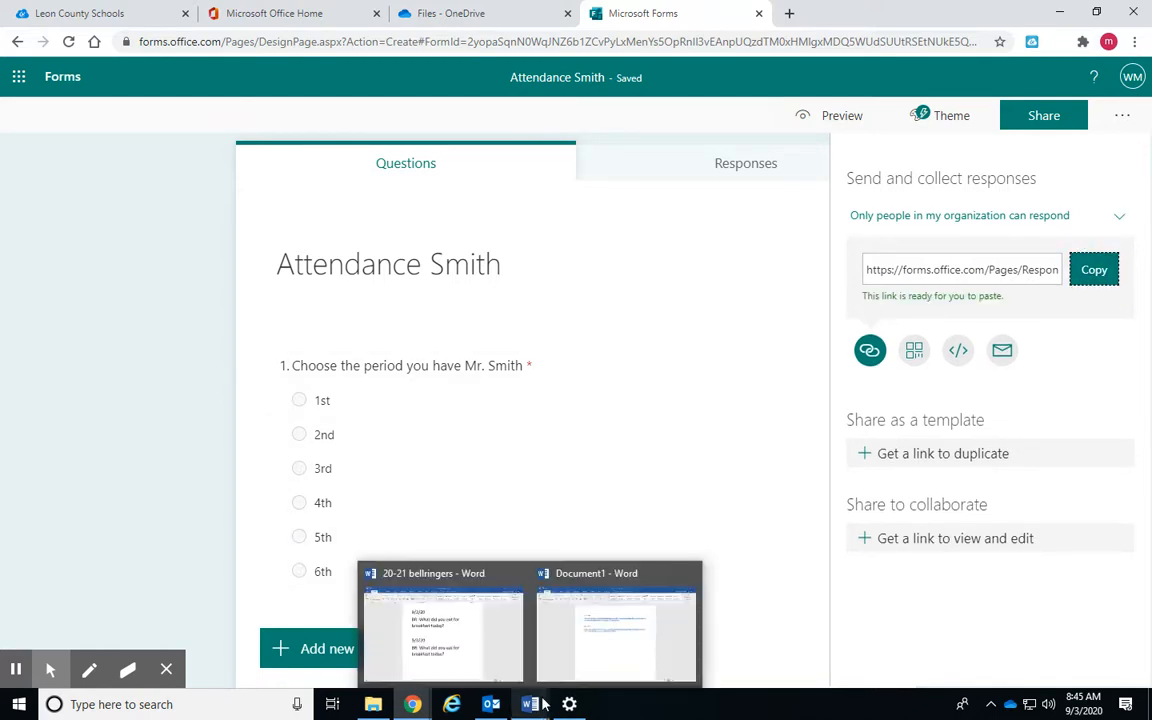
{"action": "left_click", "coordinate": [609, 617]}
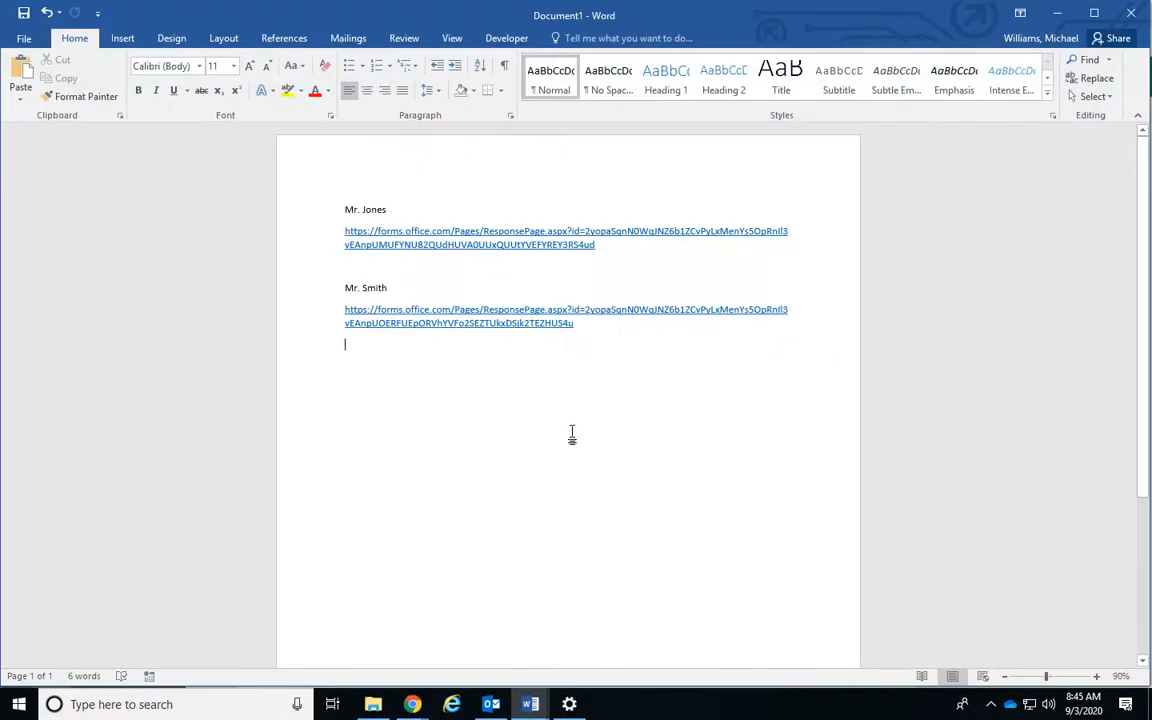
Replace Document1's text with the teacher's name and the pasted form link, then go to My forms
{"action": "key", "text": "ctrl+a"}
{"action": "key", "text": "Delete"}
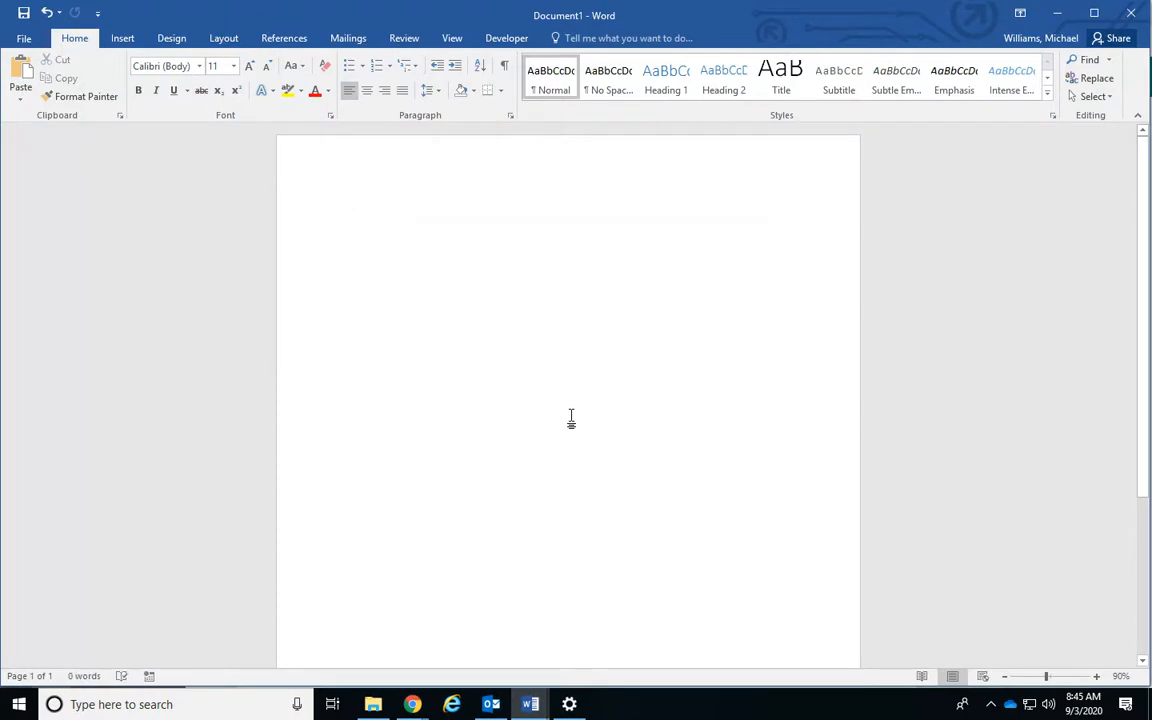
{"action": "type", "text": "Mr"}
{"action": "type", "text": "Smith"}
{"action": "key", "text": "Return"}
{"action": "key", "text": "ctrl+v"}
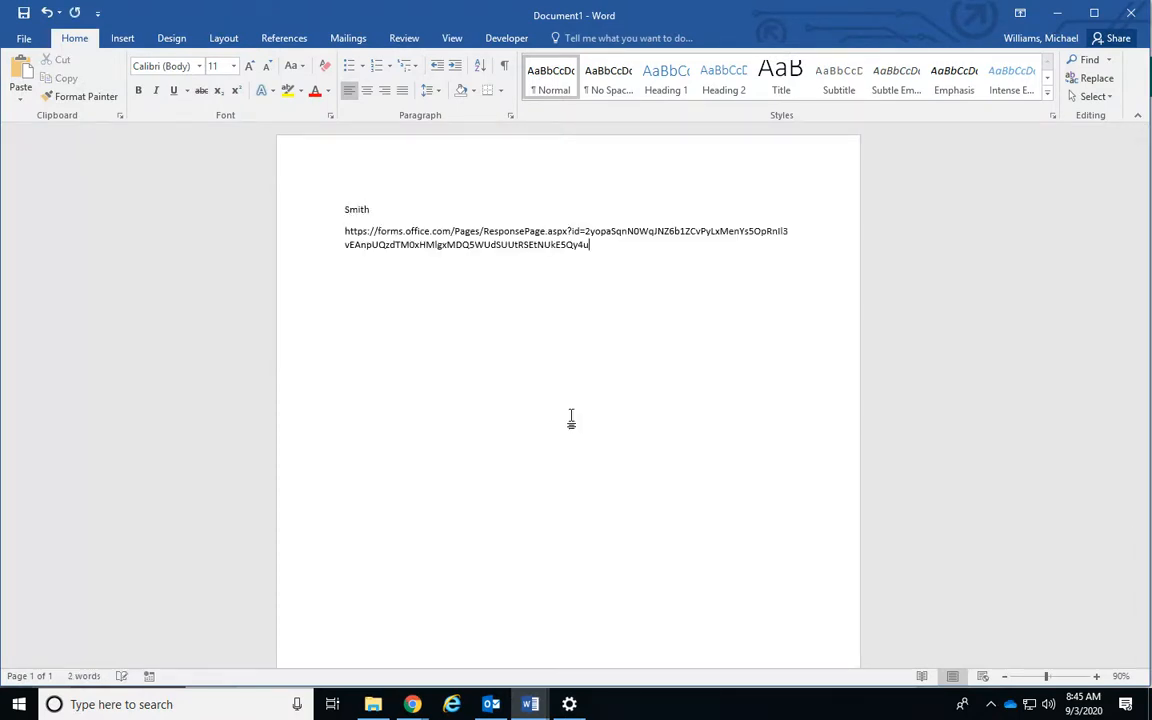
{"action": "key", "text": "Return"}
{"action": "key", "text": "alt+Tab"}
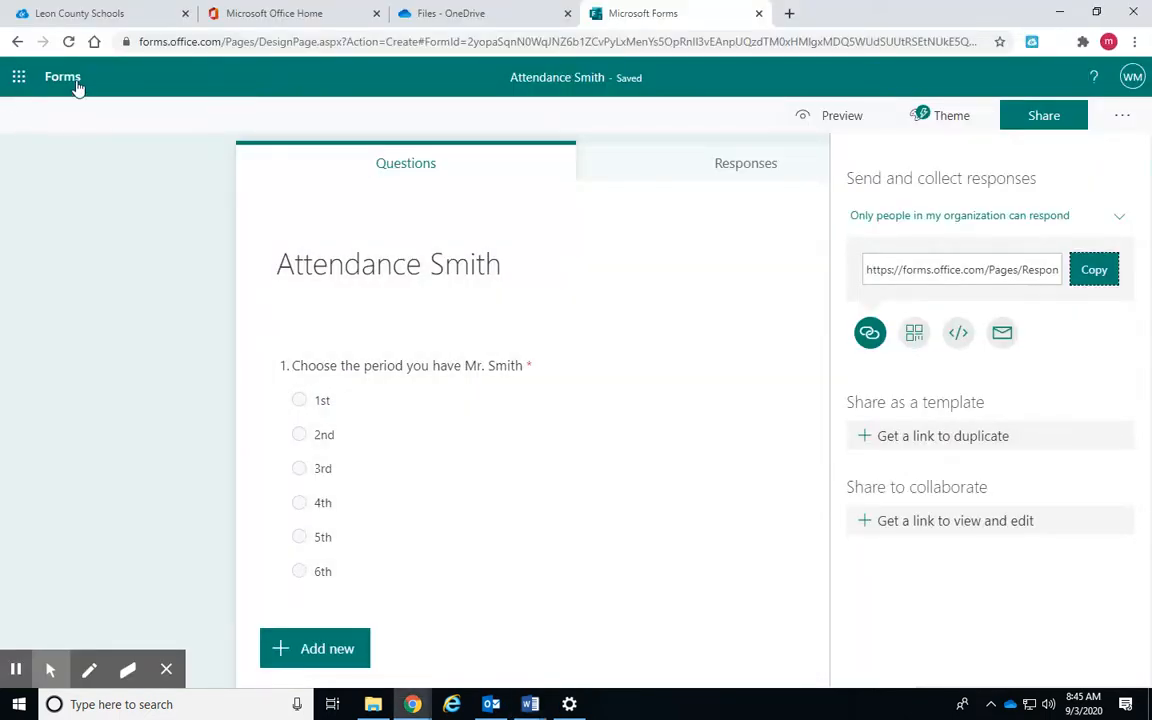
{"action": "left_click", "coordinate": [54, 84]}
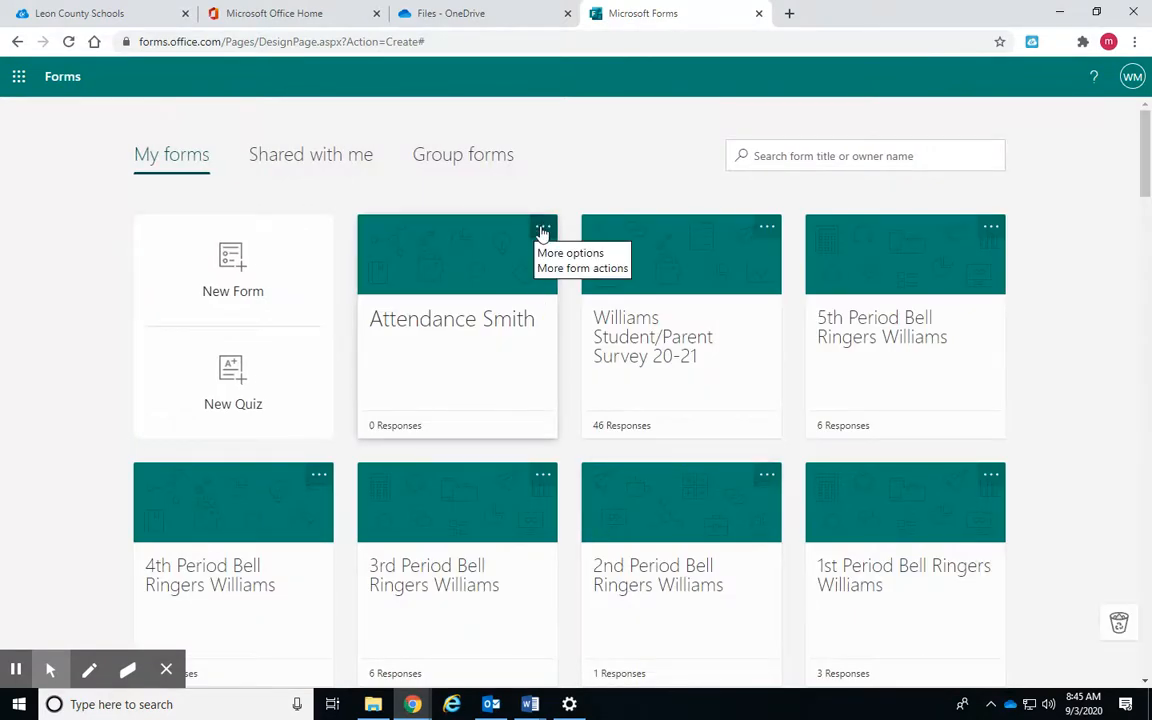
Duplicate the Attendance Smith form and retitle the copy Attendance Stephens
{"action": "left_click", "coordinate": [542, 231]}
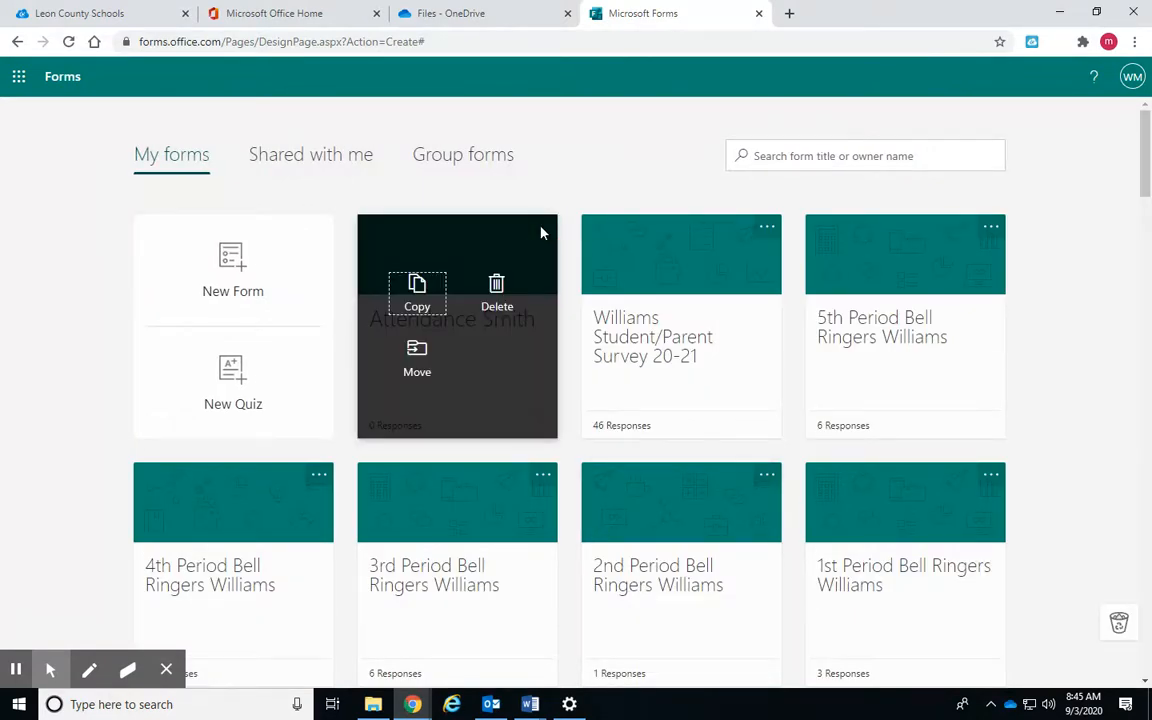
{"action": "left_click", "coordinate": [417, 290]}
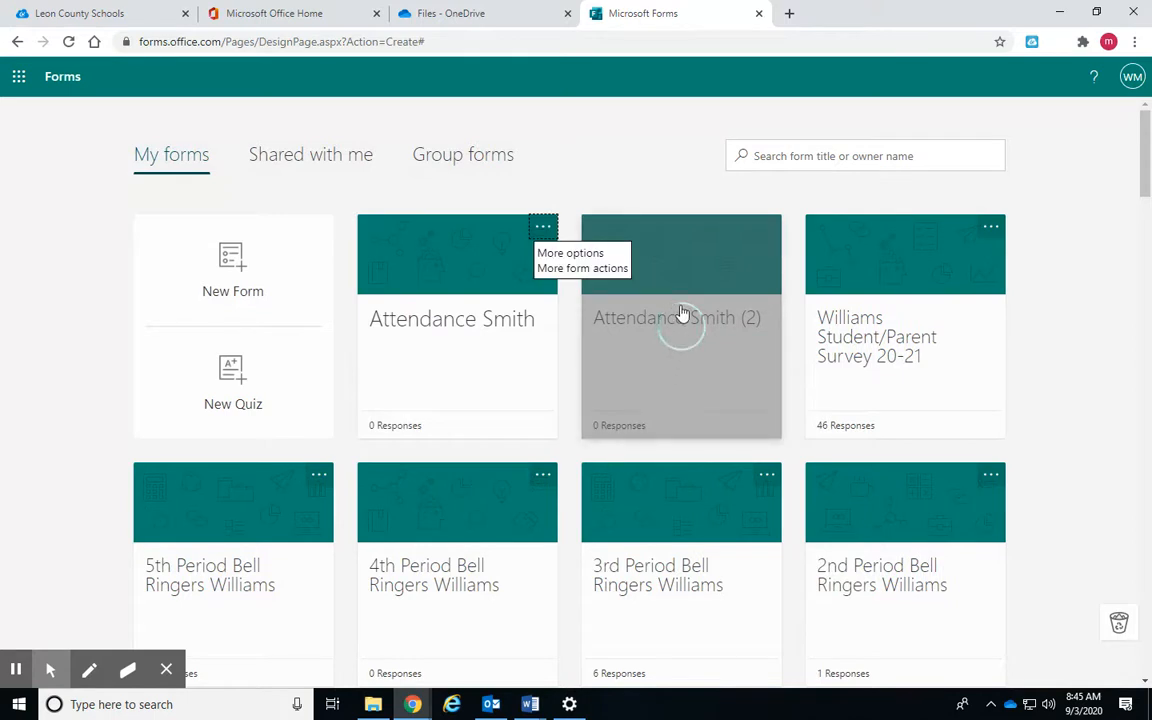
{"action": "left_click", "coordinate": [687, 327]}
{"action": "left_click", "coordinate": [535, 262]}
{"action": "left_click", "coordinate": [494, 240]}
{"action": "key", "text": "BackSpace"}
{"action": "key", "text": "BackSpace"}
{"action": "key", "text": "BackSpace"}
{"action": "key", "text": "BackSpace"}
{"action": "key", "text": "BackSpace"}
{"action": "key", "text": "BackSpace"}
{"action": "key", "text": "BackSpace"}
{"action": "key", "text": "BackSpace"}
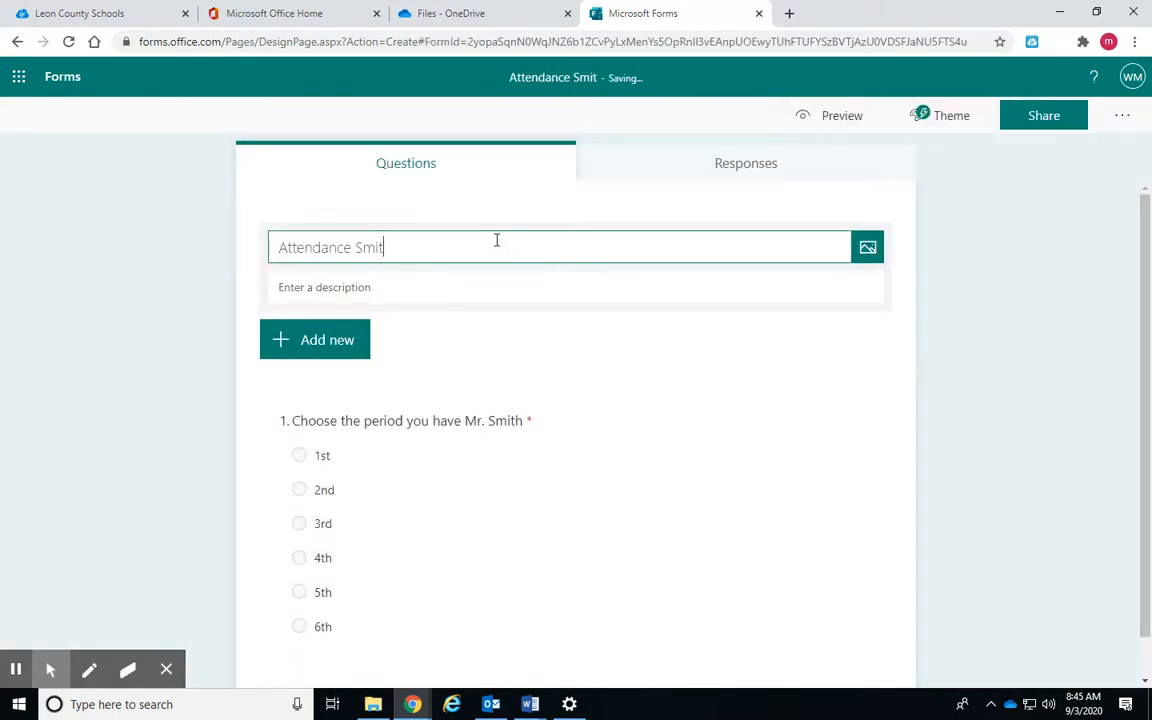
{"action": "type", "text": "tephens"}
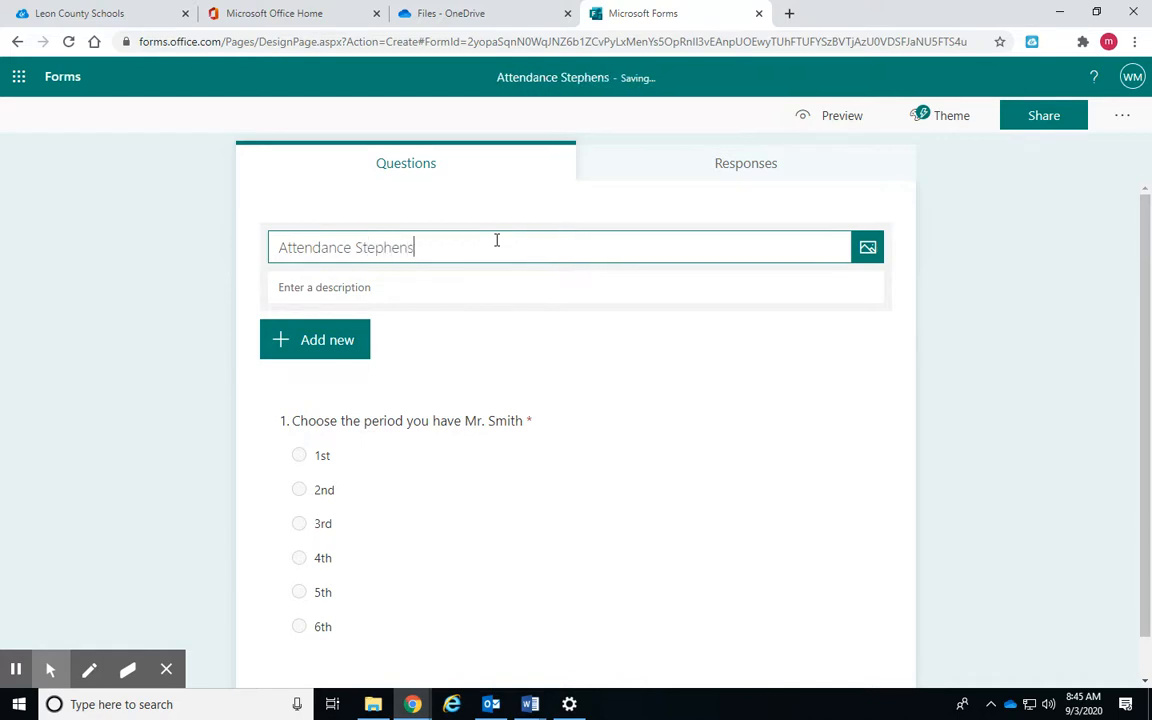
Change the question to name the second teacher and copy the new form's response link
{"action": "left_click", "coordinate": [484, 434]}
{"action": "left_click", "coordinate": [534, 257]}
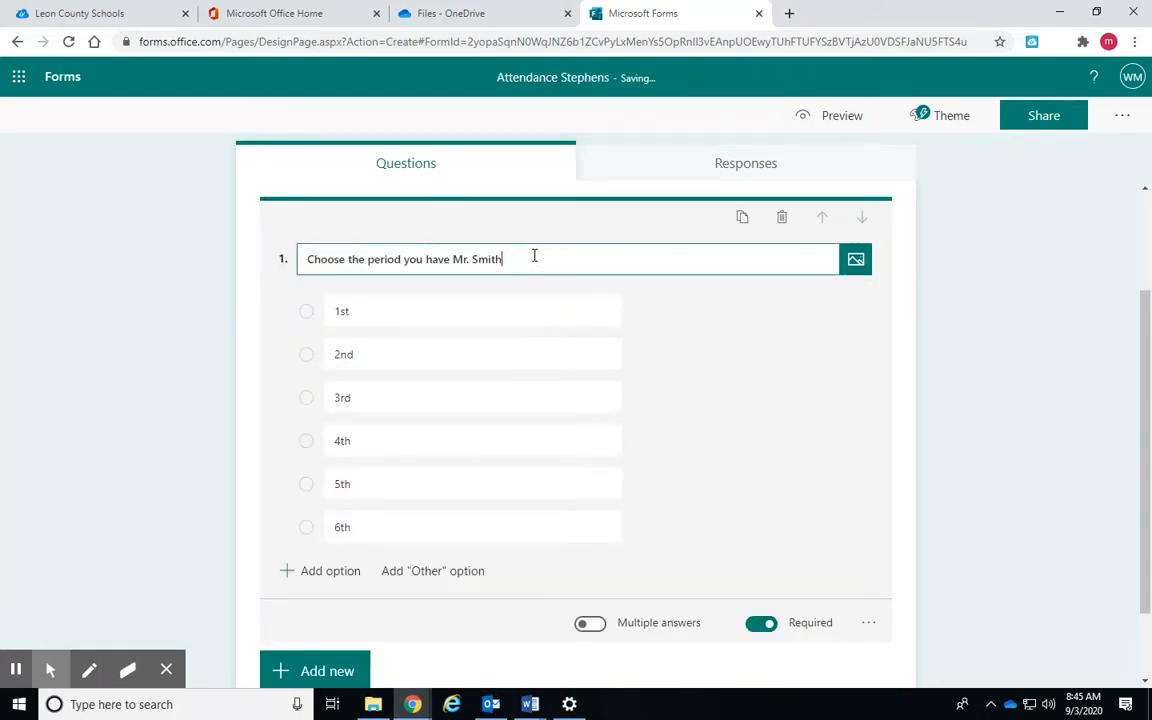
{"action": "key", "text": "BackSpace"}
{"action": "key", "text": "BackSpace"}
{"action": "key", "text": "BackSpace"}
{"action": "type", "text": "Stephens"}
{"action": "left_click", "coordinate": [922, 380]}
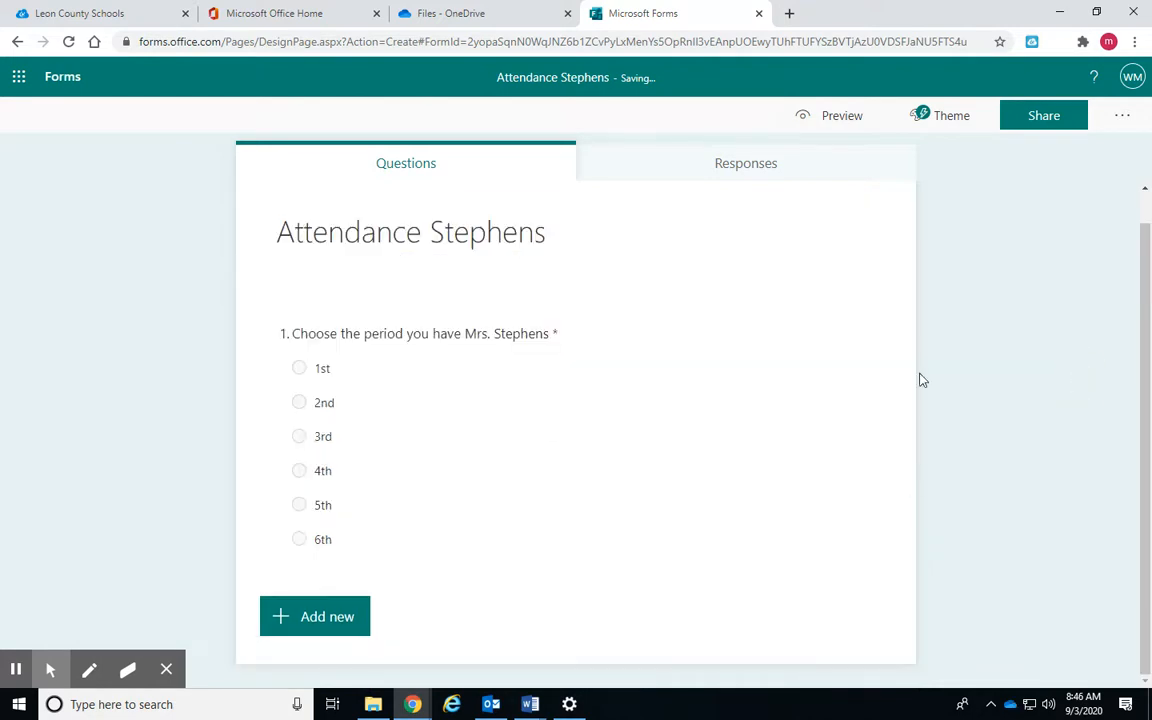
{"action": "left_click", "coordinate": [1040, 116]}
{"action": "left_click", "coordinate": [1093, 269]}
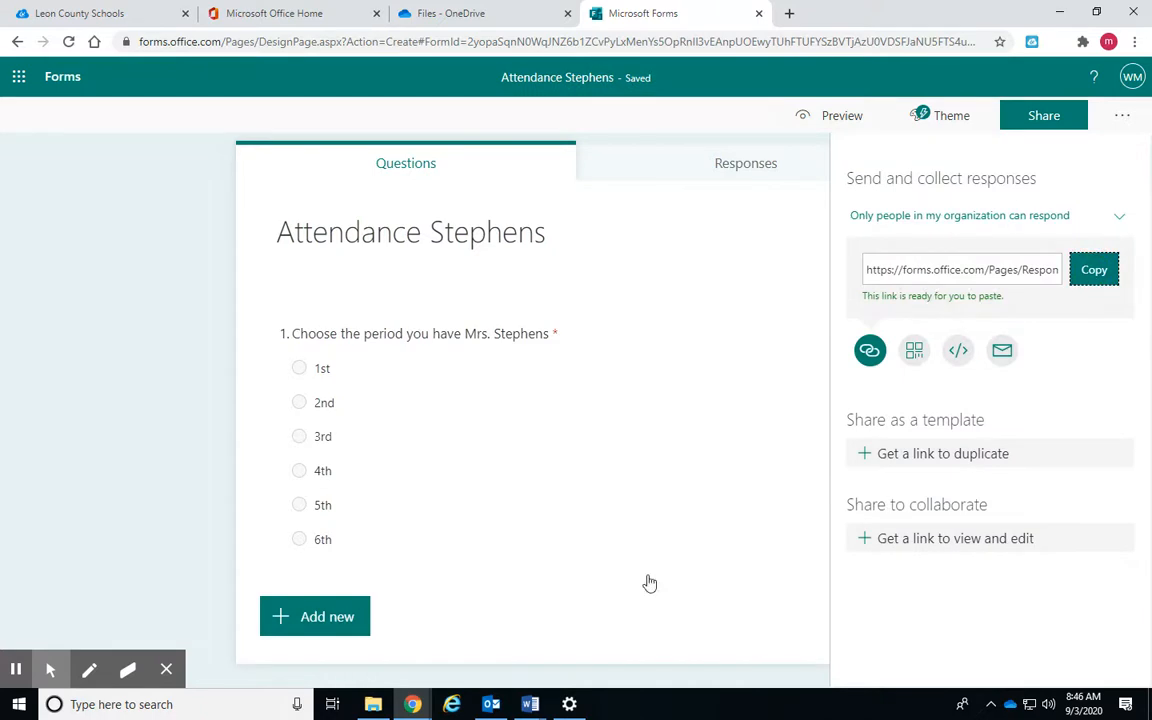
Add the second teacher's surname and their hyperlinked form link under the first entry
{"action": "mouse_move", "coordinate": [537, 706]}
{"action": "left_click", "coordinate": [627, 617]}
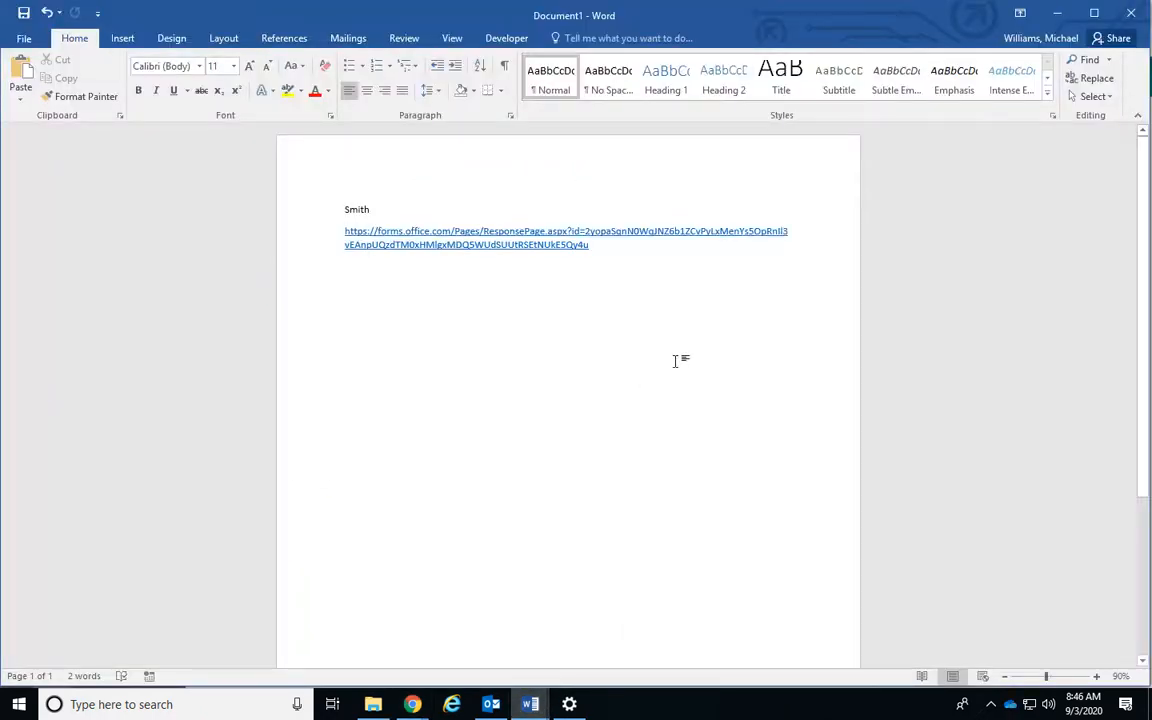
{"action": "left_click", "coordinate": [675, 360]}
{"action": "type", "text": "S"}
{"action": "key", "text": "ctrl+v"}
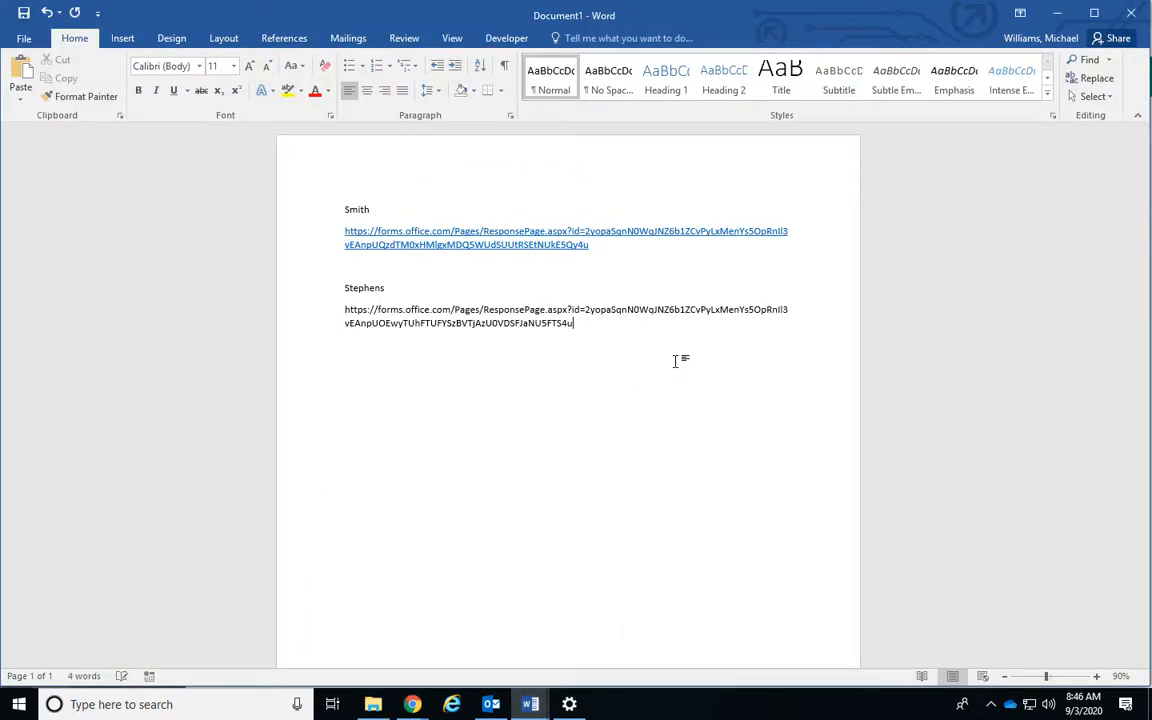
{"action": "key", "text": "Return"}
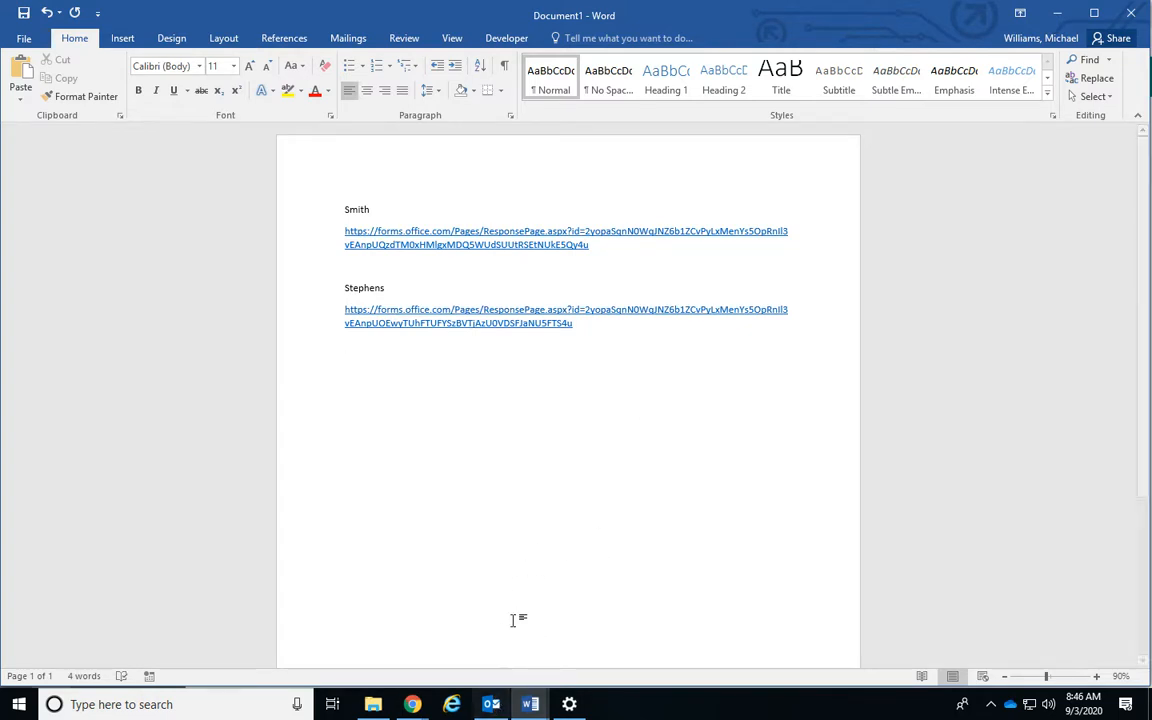
{"action": "left_click", "coordinate": [499, 702]}
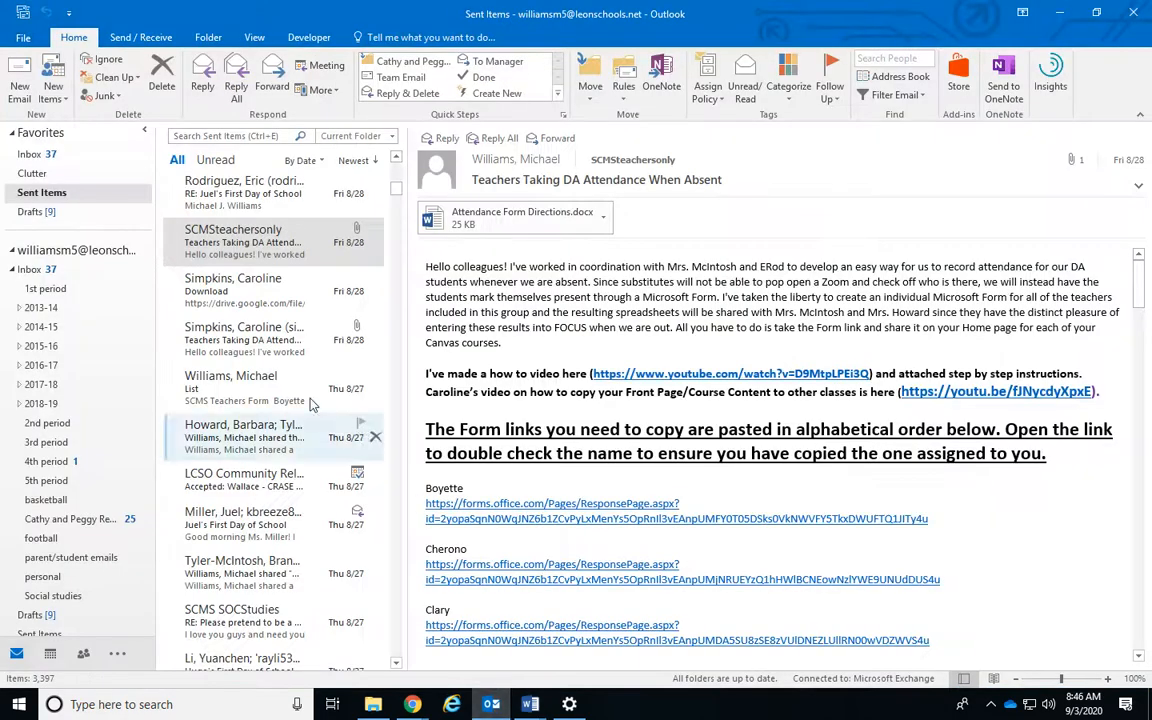
{"action": "scroll", "coordinate": [588, 294], "scroll_direction": "down", "scroll_amount": 1}
{"action": "scroll", "coordinate": [582, 294], "scroll_direction": "up", "scroll_amount": 1}
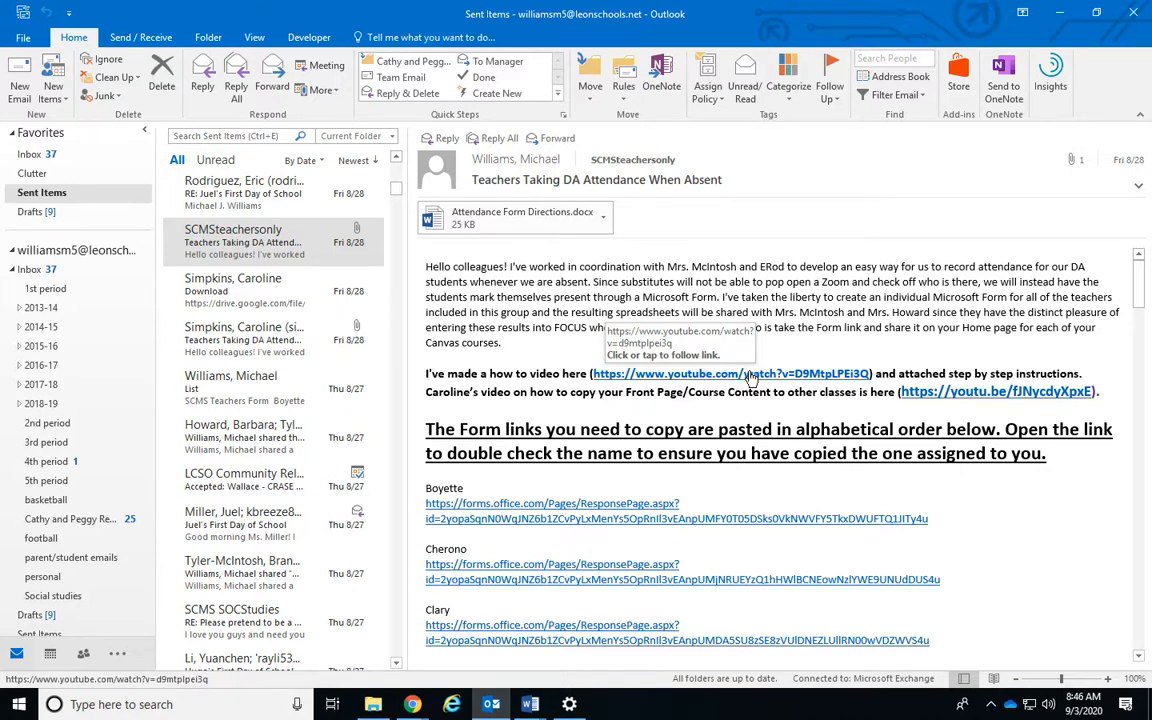
{"action": "scroll", "coordinate": [750, 378], "scroll_direction": "down", "scroll_amount": 5}
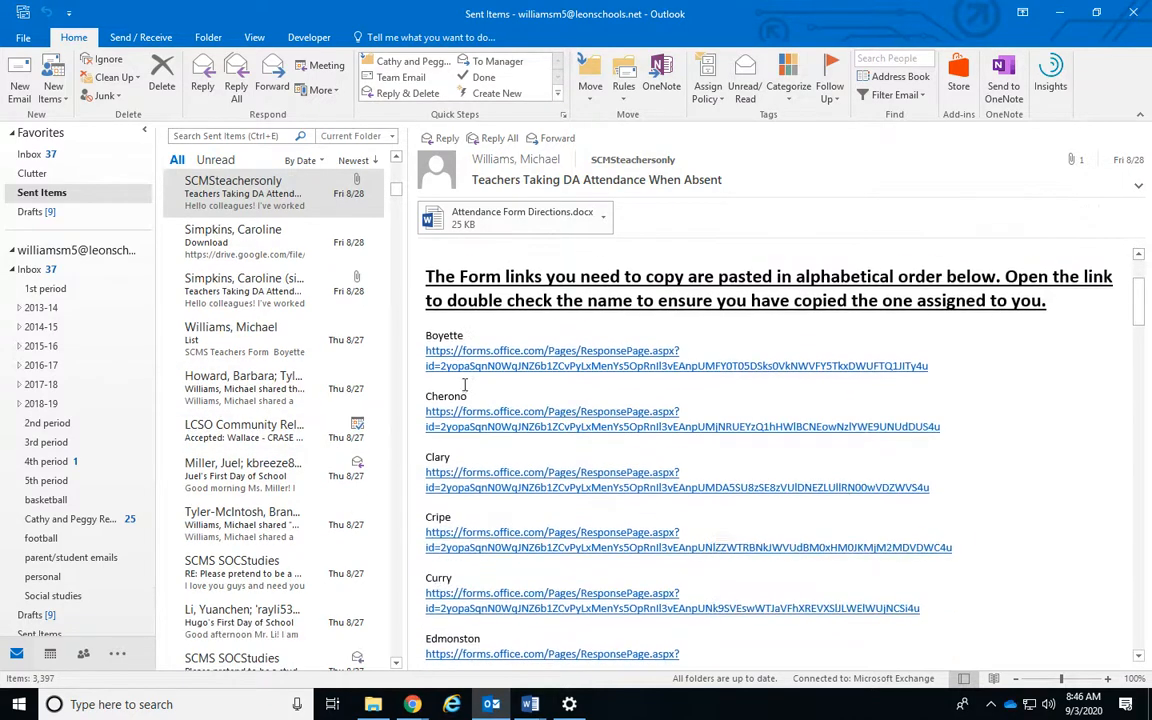
{"action": "scroll", "coordinate": [745, 344], "scroll_direction": "up", "scroll_amount": 6}
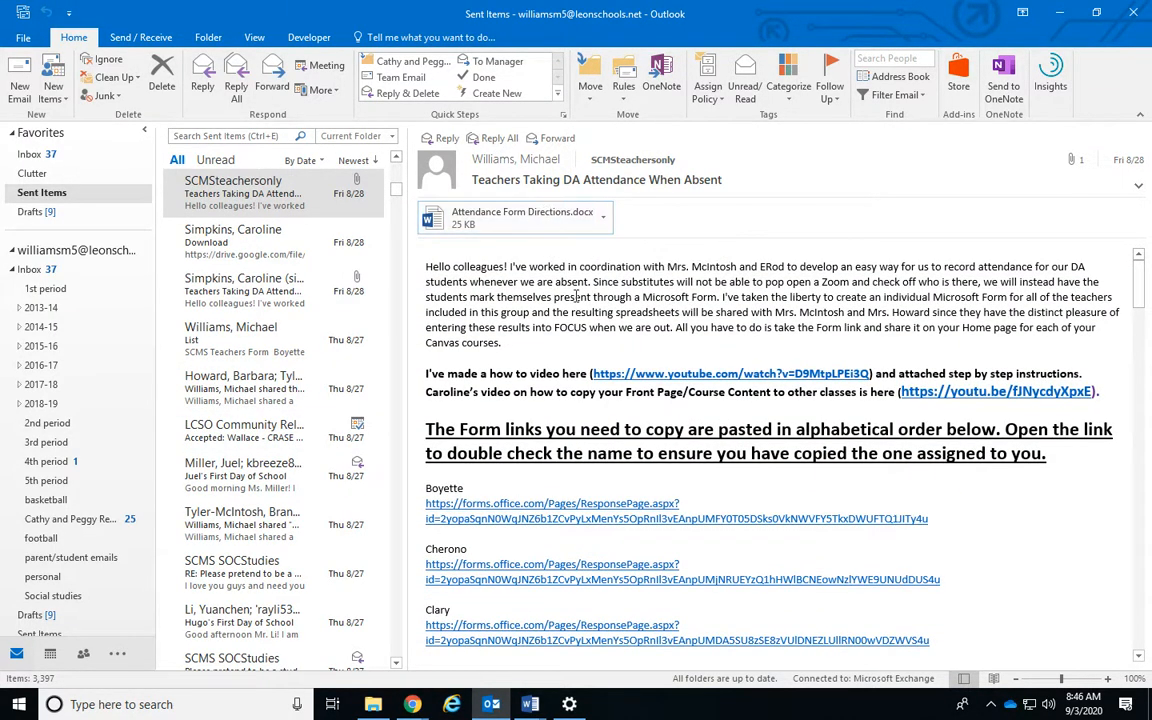
{"action": "left_click", "coordinate": [418, 706]}
Refresh the OneDrive file list to check for the Stephens response workbook
{"action": "left_click", "coordinate": [356, 604]}
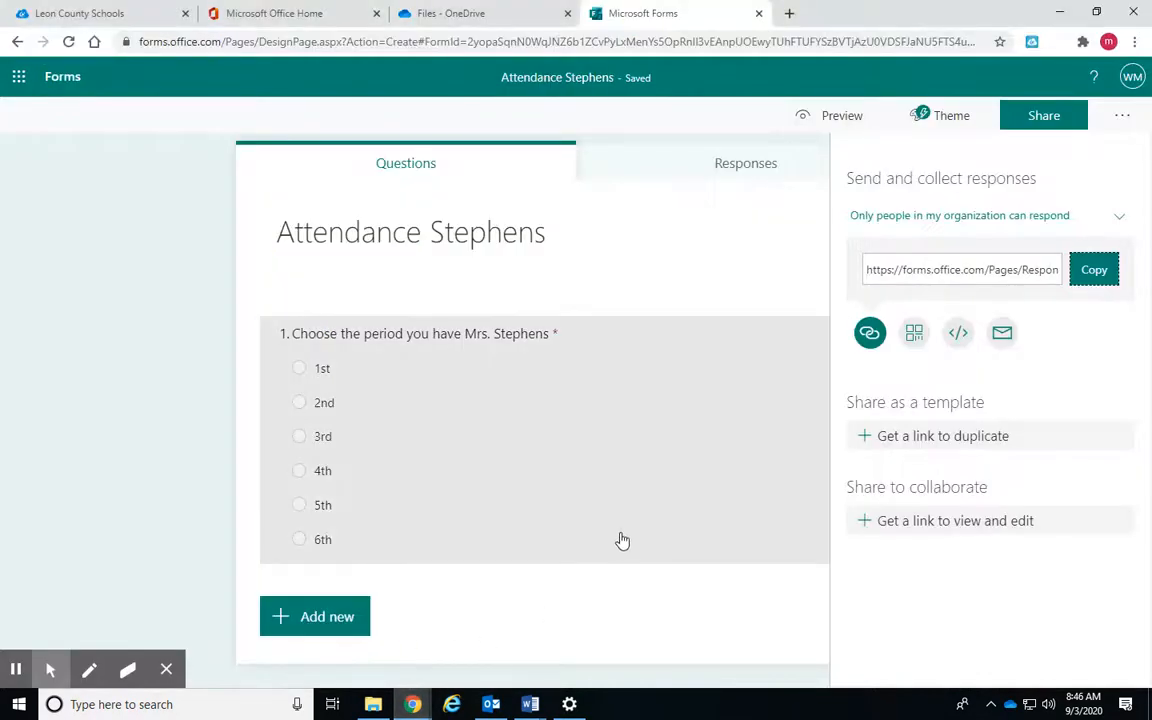
{"action": "left_click", "coordinate": [458, 13]}
{"action": "scroll", "coordinate": [512, 427], "scroll_direction": "down", "scroll_amount": 5}
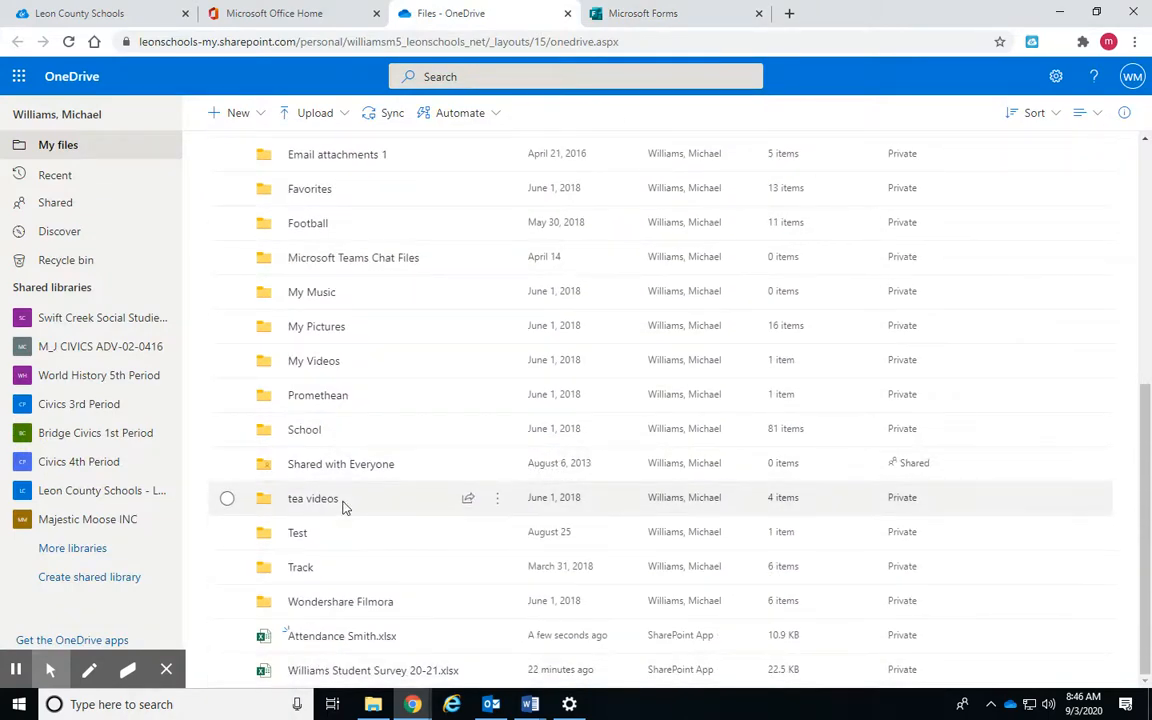
{"action": "key", "text": "F5"}
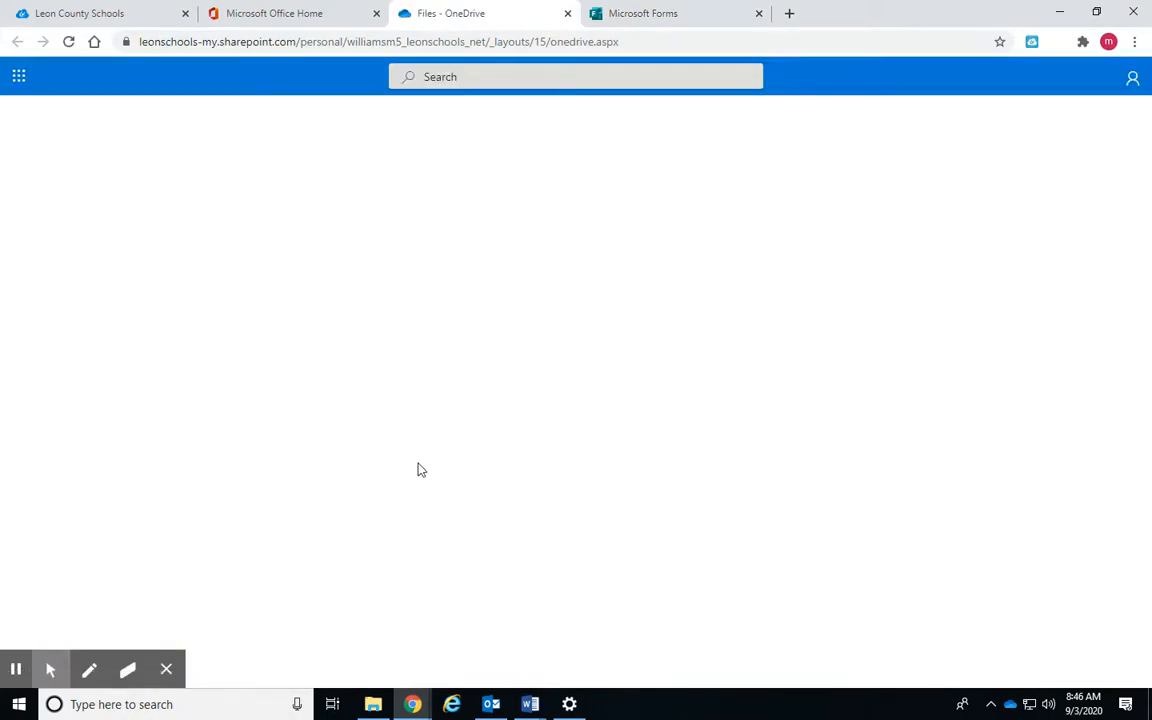
{"action": "scroll", "coordinate": [427, 502], "scroll_direction": "down", "scroll_amount": 5}
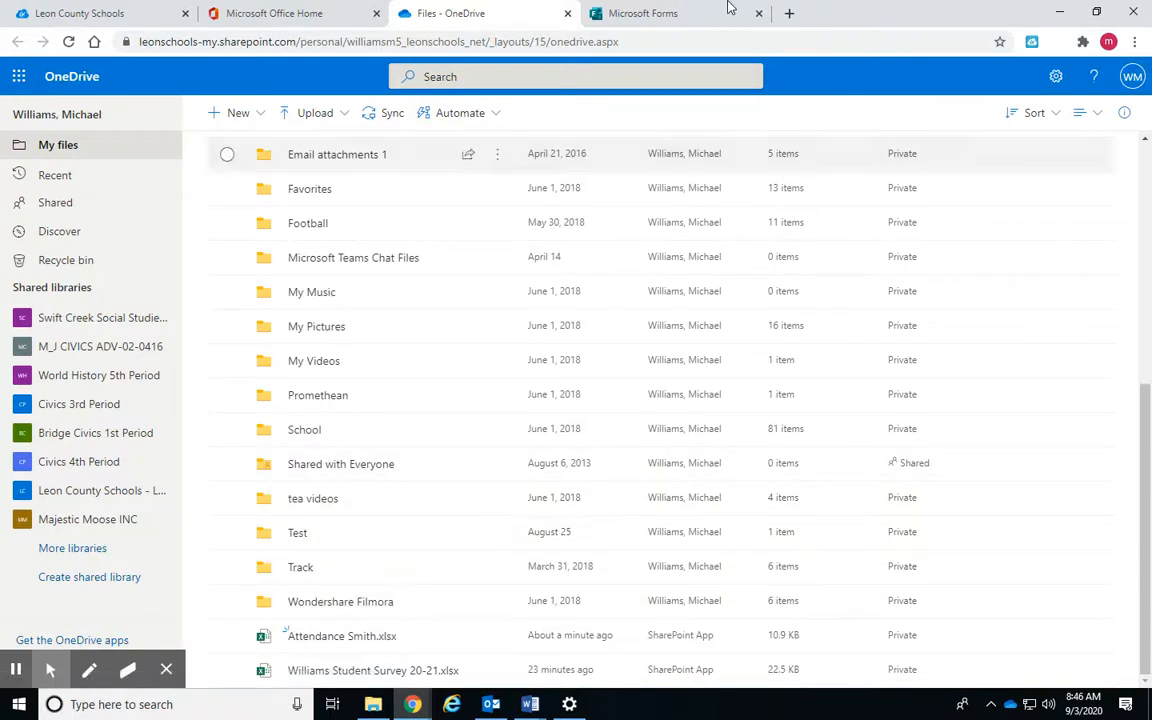
Open the Stephens form's responses in Excel to create Attendance Stephens.xlsx, then return to OneDrive
{"action": "left_click", "coordinate": [662, 12]}
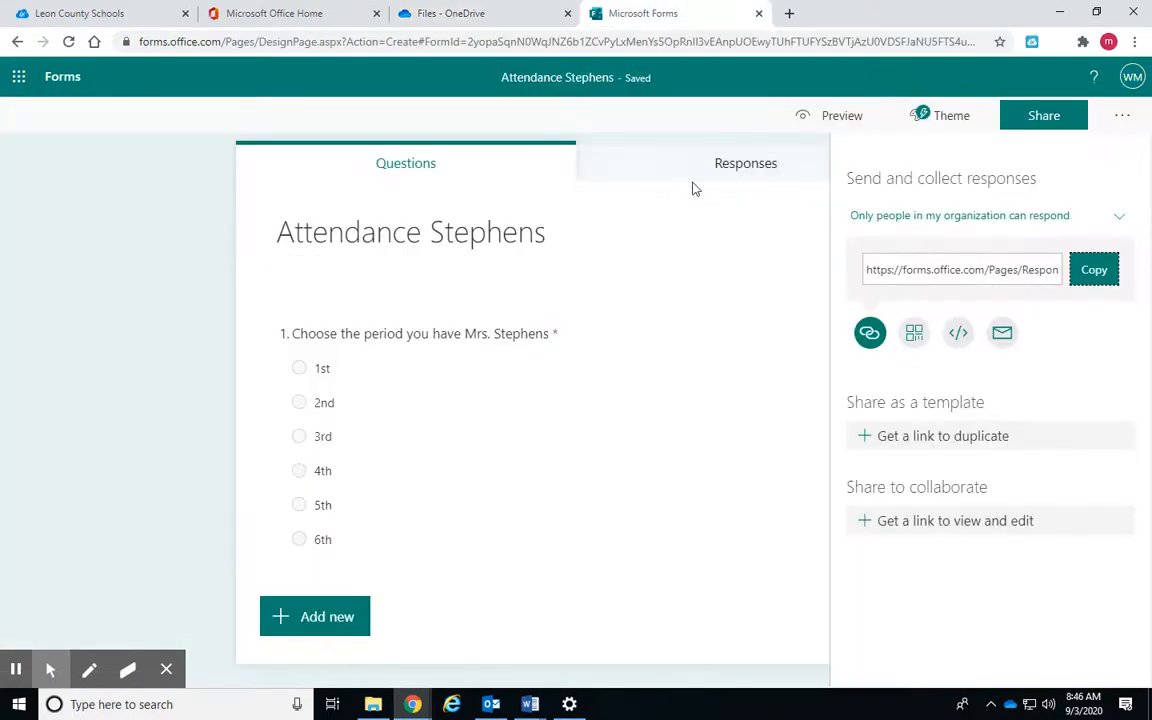
{"action": "left_click", "coordinate": [733, 167]}
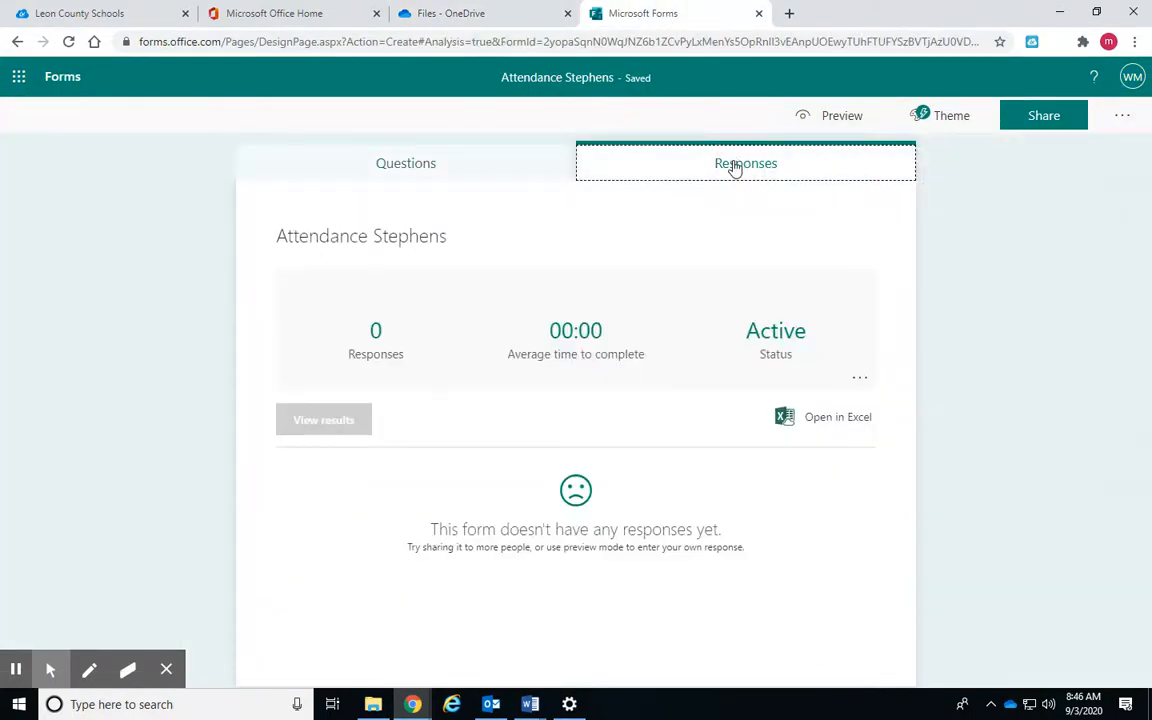
{"action": "left_click", "coordinate": [820, 422]}
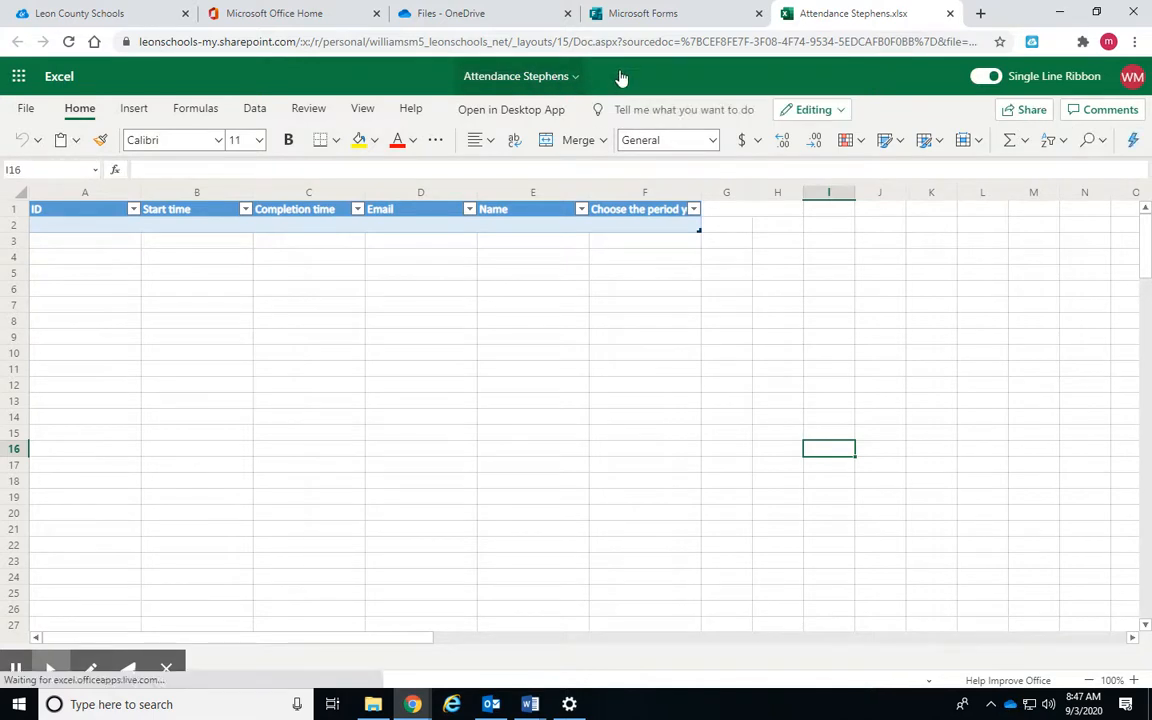
{"action": "left_click", "coordinate": [672, 10]}
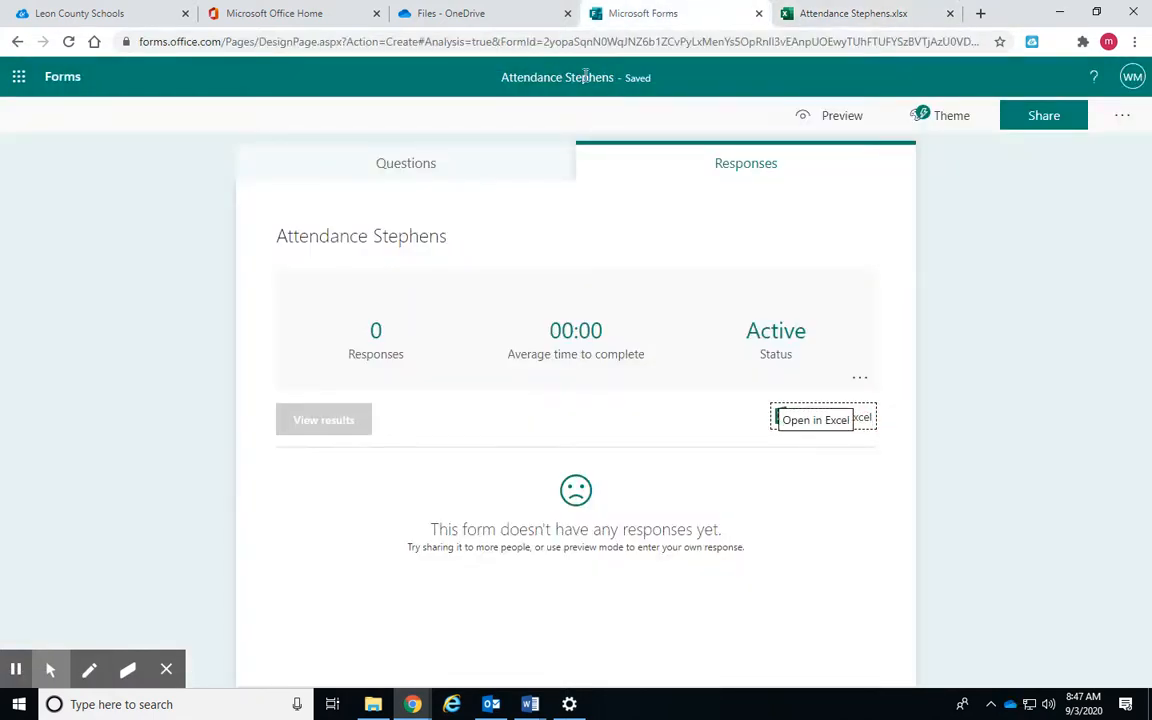
{"action": "left_click", "coordinate": [843, 10]}
{"action": "left_click", "coordinate": [660, 13]}
{"action": "left_click", "coordinate": [838, 13]}
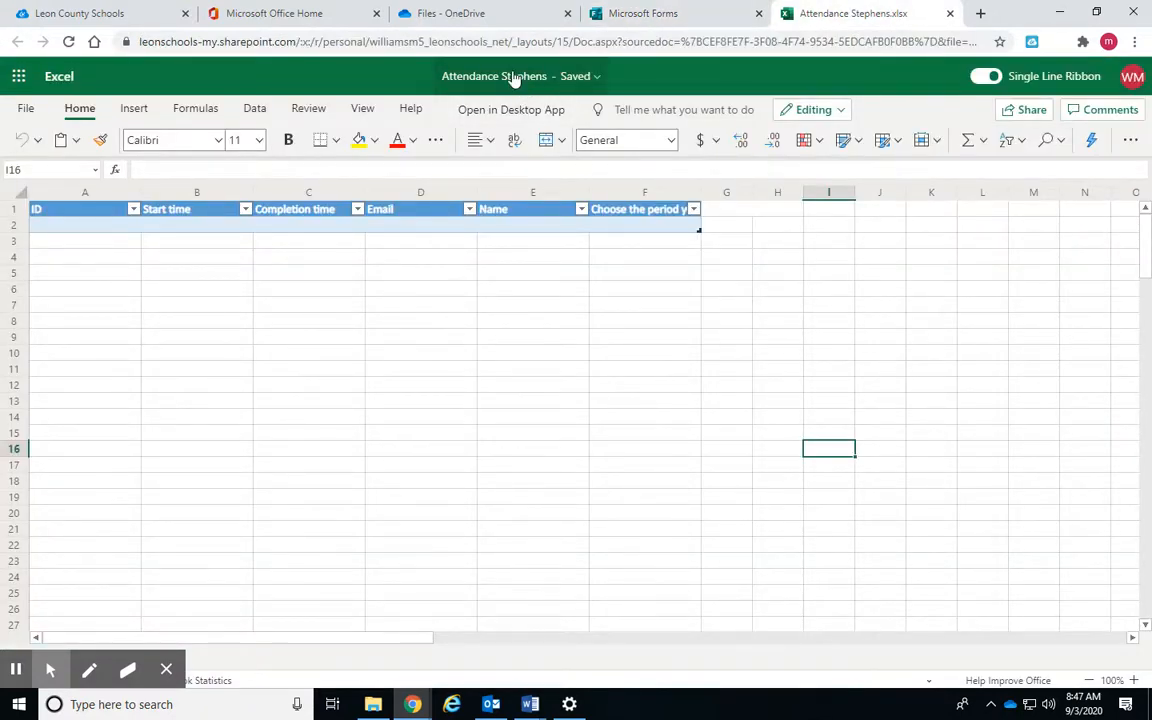
{"action": "left_click", "coordinate": [506, 18]}
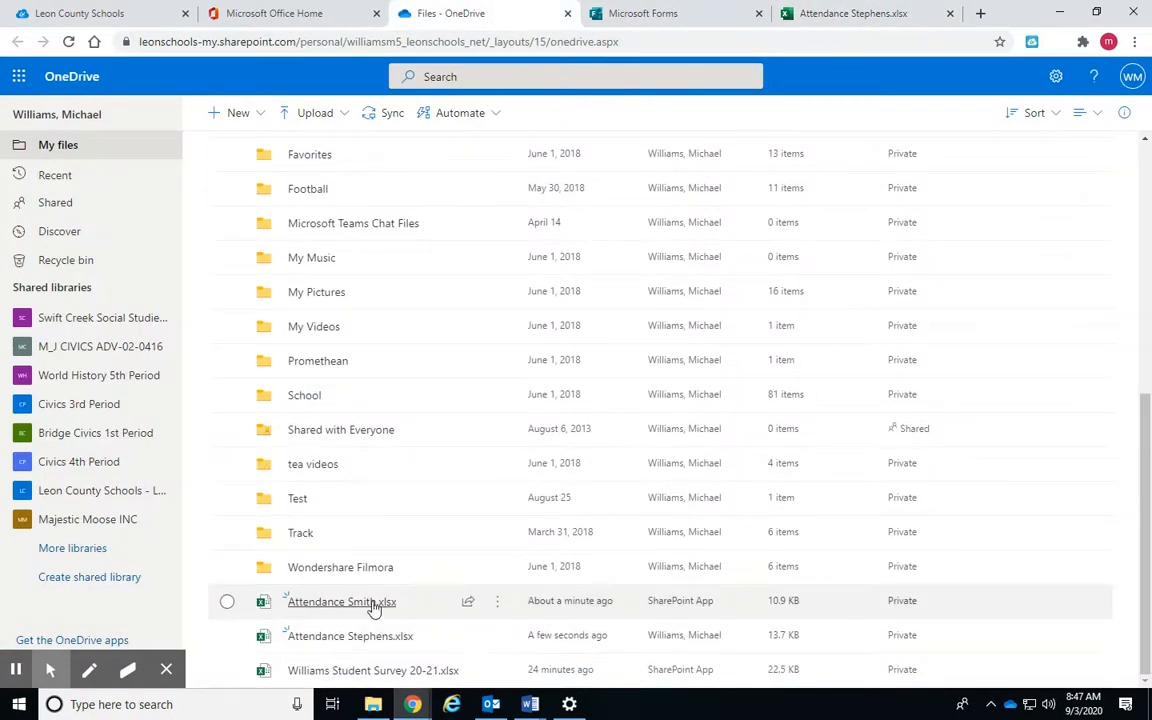
Select Attendance Smith.xlsx and Attendance Stephens.xlsx, move them to Attendance Sheets Test, and open that folder
{"action": "mouse_move", "coordinate": [313, 633]}
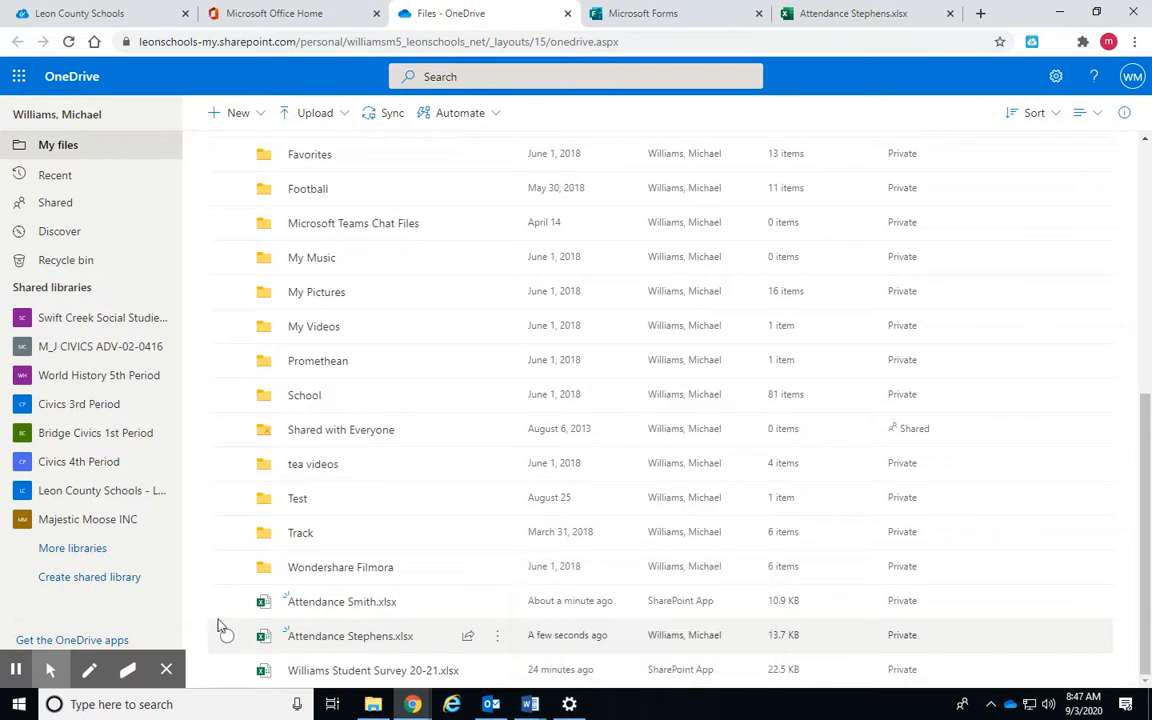
{"action": "scroll", "coordinate": [278, 458], "scroll_direction": "up", "scroll_amount": 5}
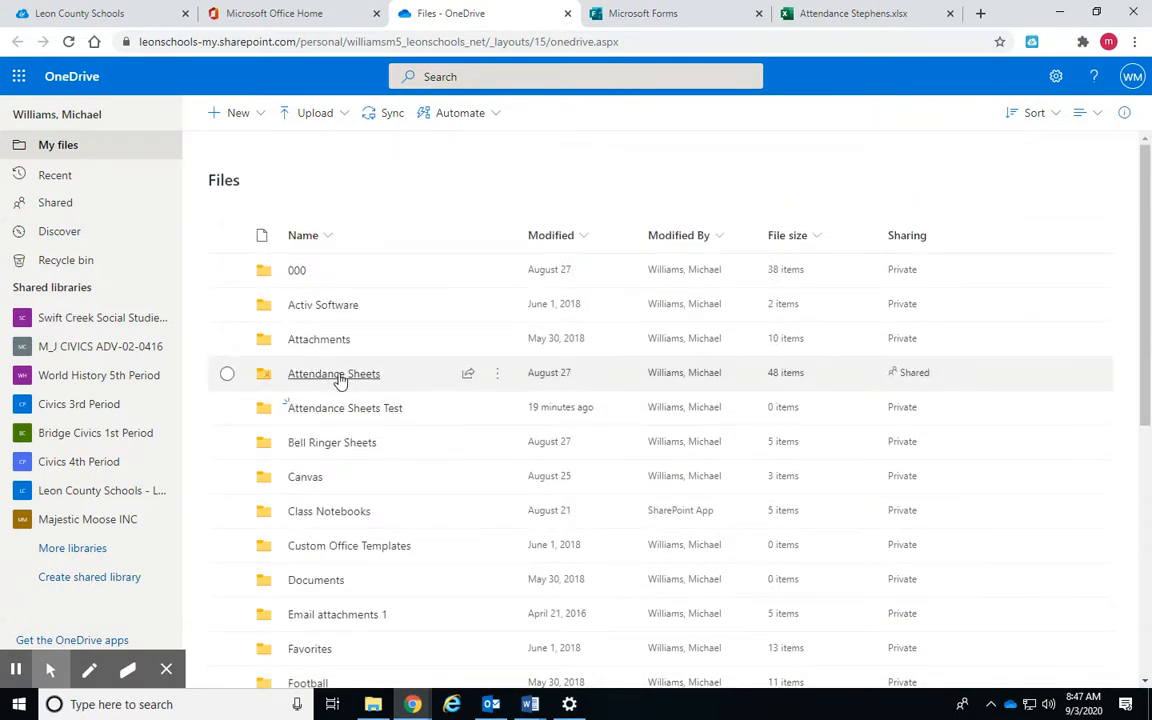
{"action": "scroll", "coordinate": [342, 596], "scroll_direction": "down", "scroll_amount": 5}
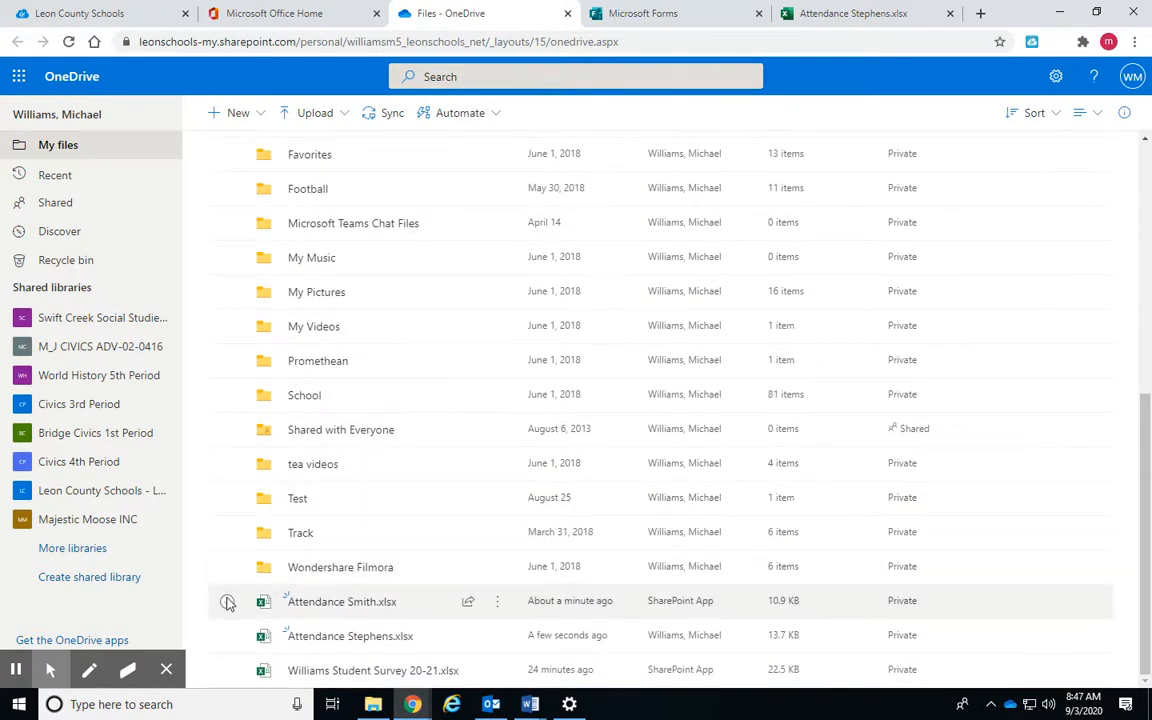
{"action": "left_click", "coordinate": [227, 601]}
{"action": "left_click", "coordinate": [228, 636]}
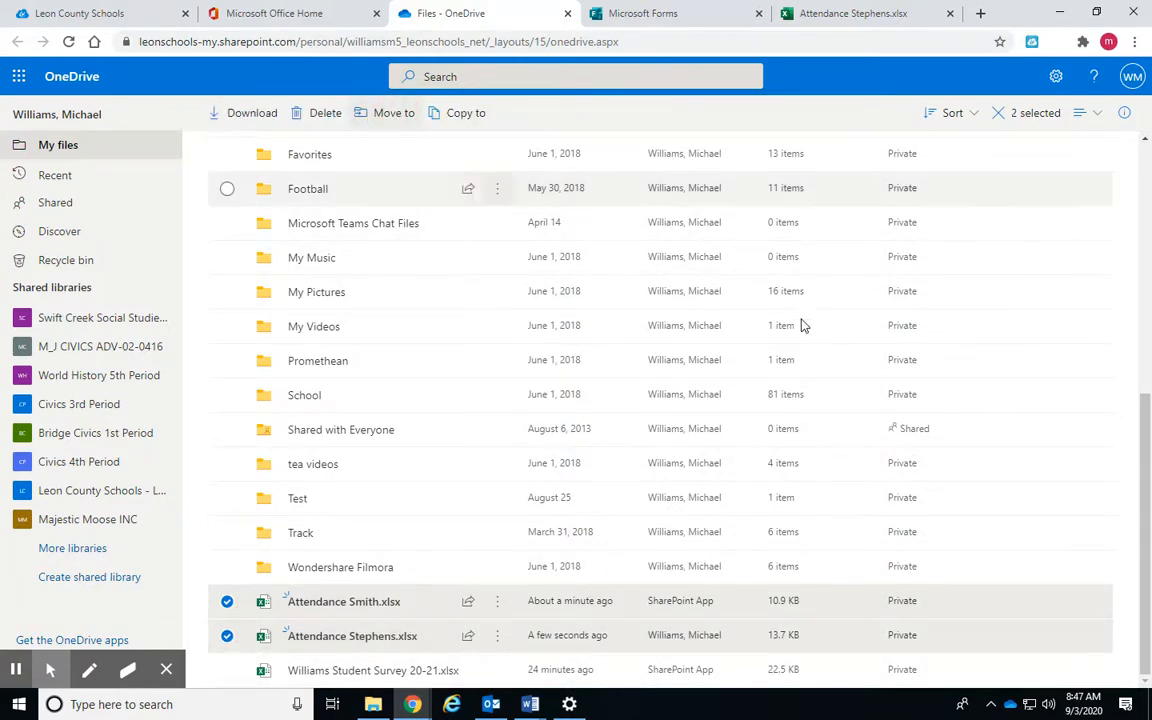
{"action": "left_click", "coordinate": [959, 257]}
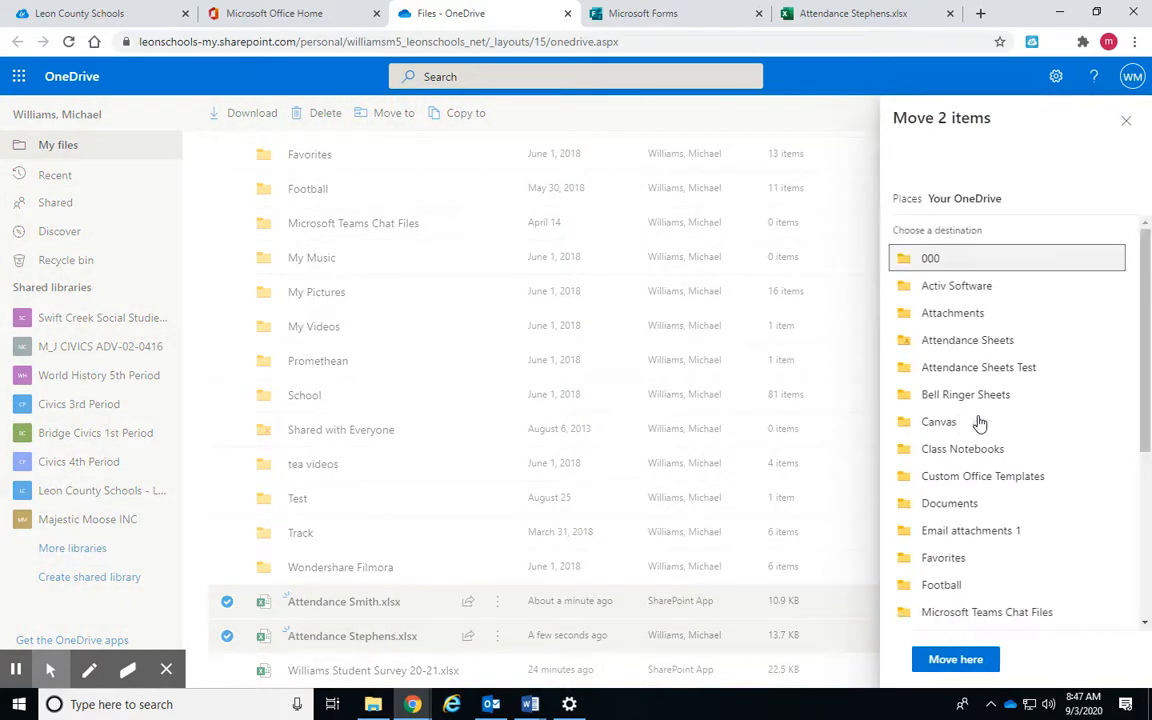
{"action": "left_click", "coordinate": [980, 367]}
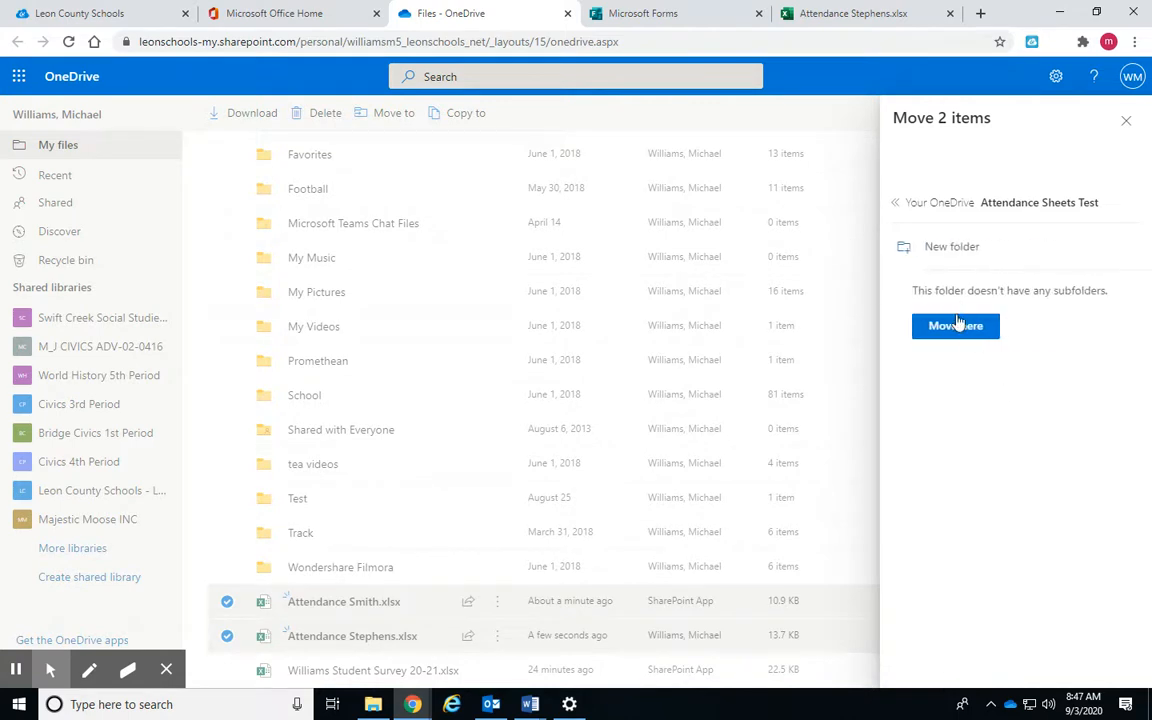
{"action": "left_click", "coordinate": [956, 326]}
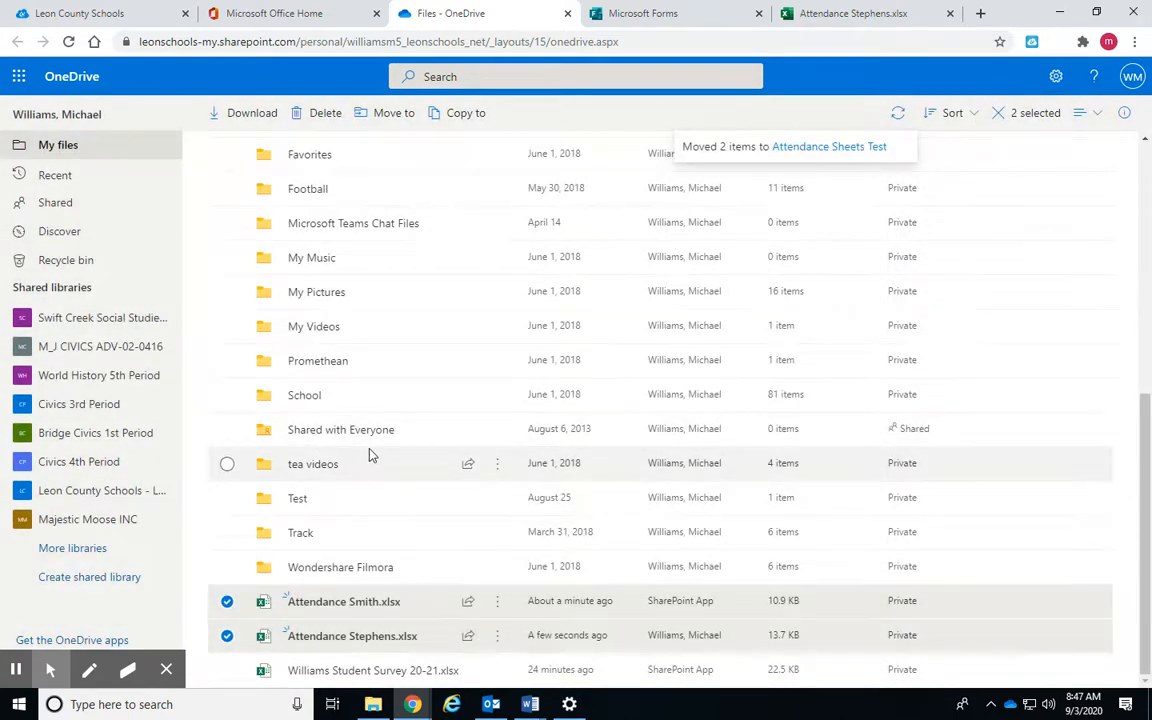
{"action": "left_click", "coordinate": [321, 381]}
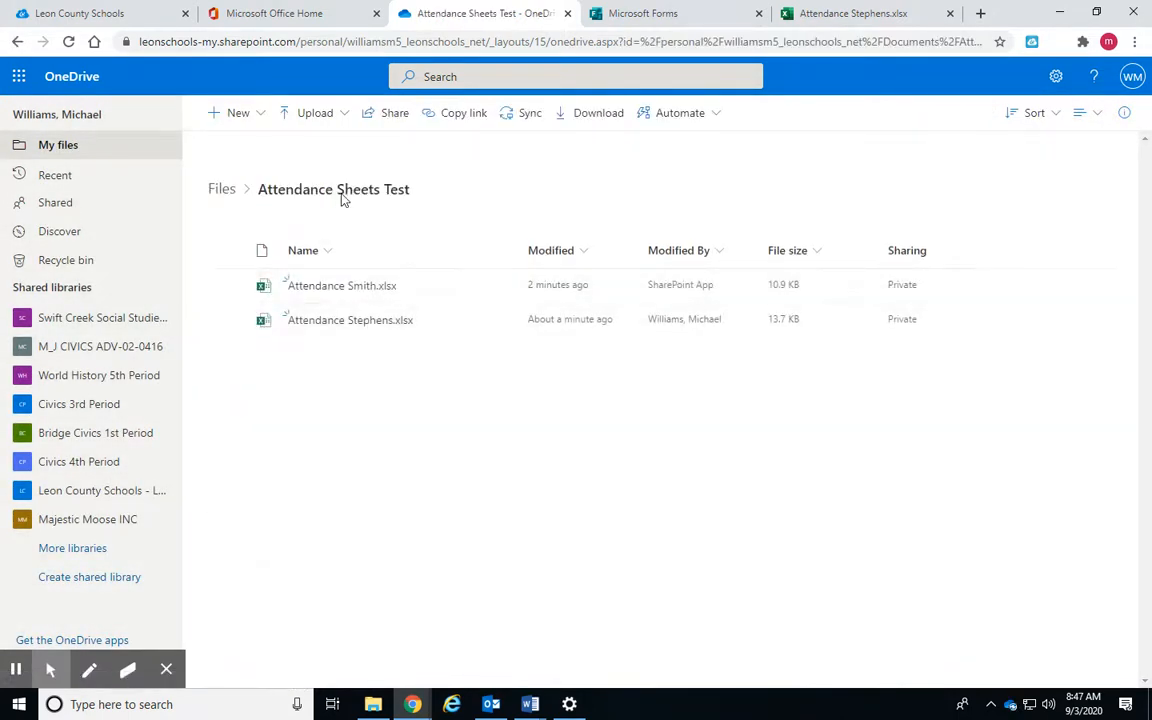
{"action": "left_click", "coordinate": [390, 113]}
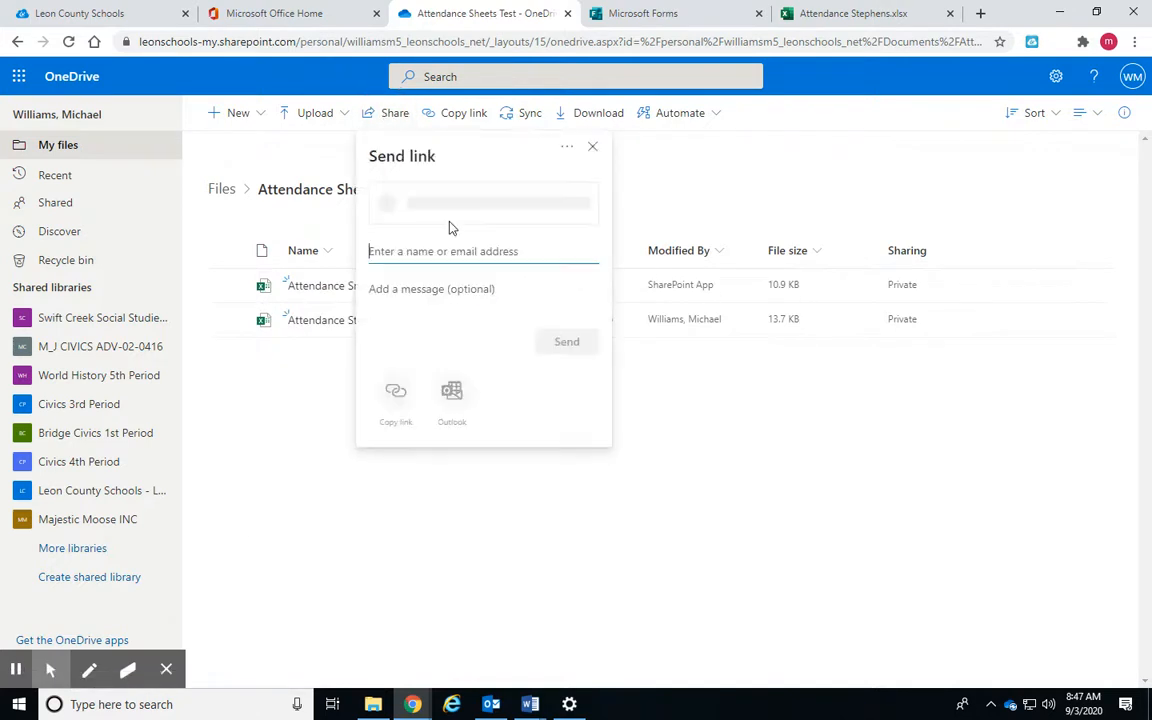
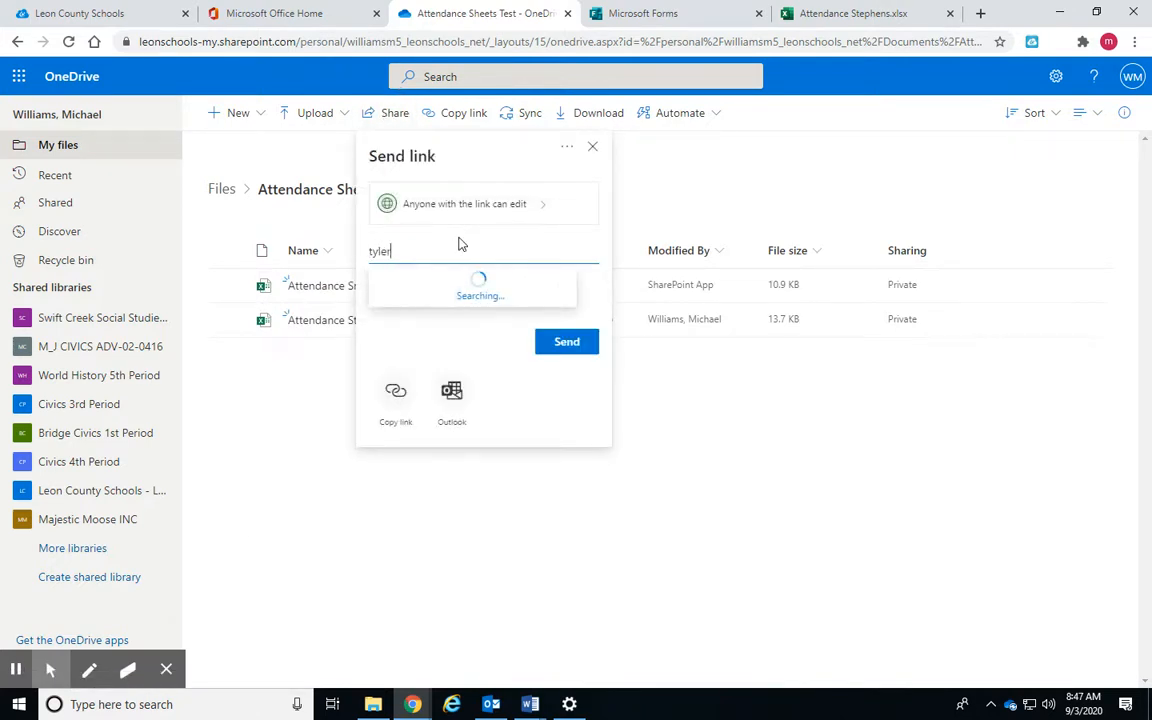
{"action": "left_click", "coordinate": [467, 286]}
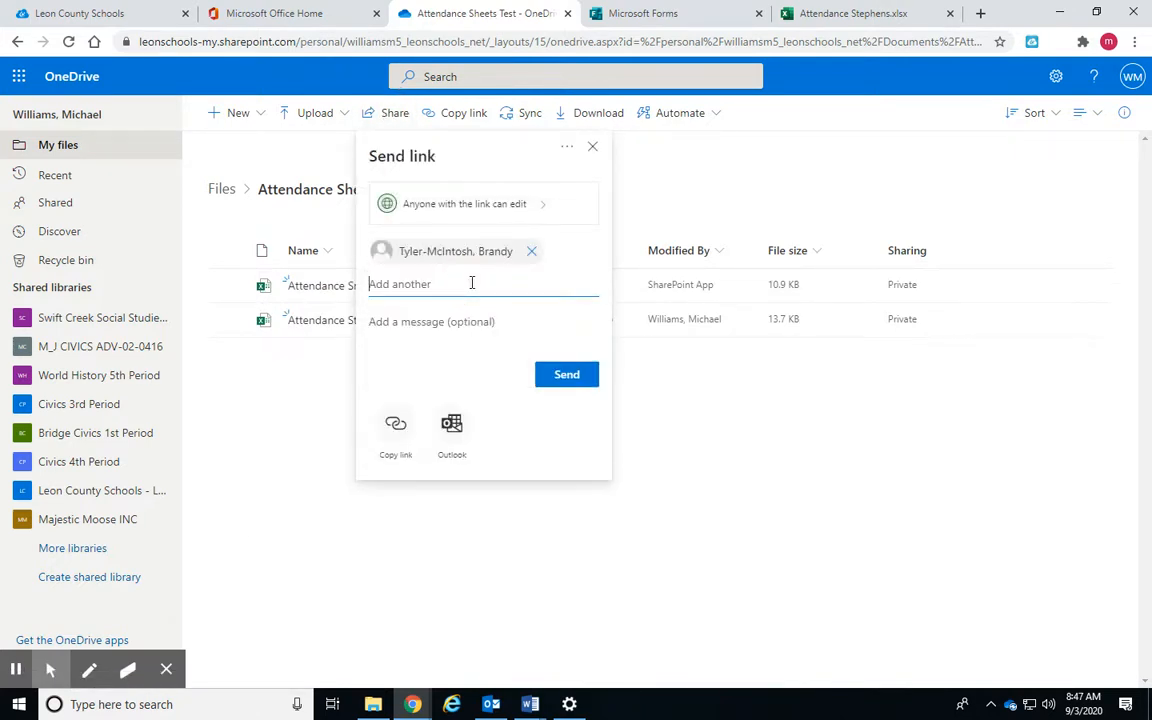
{"action": "left_click", "coordinate": [478, 364]}
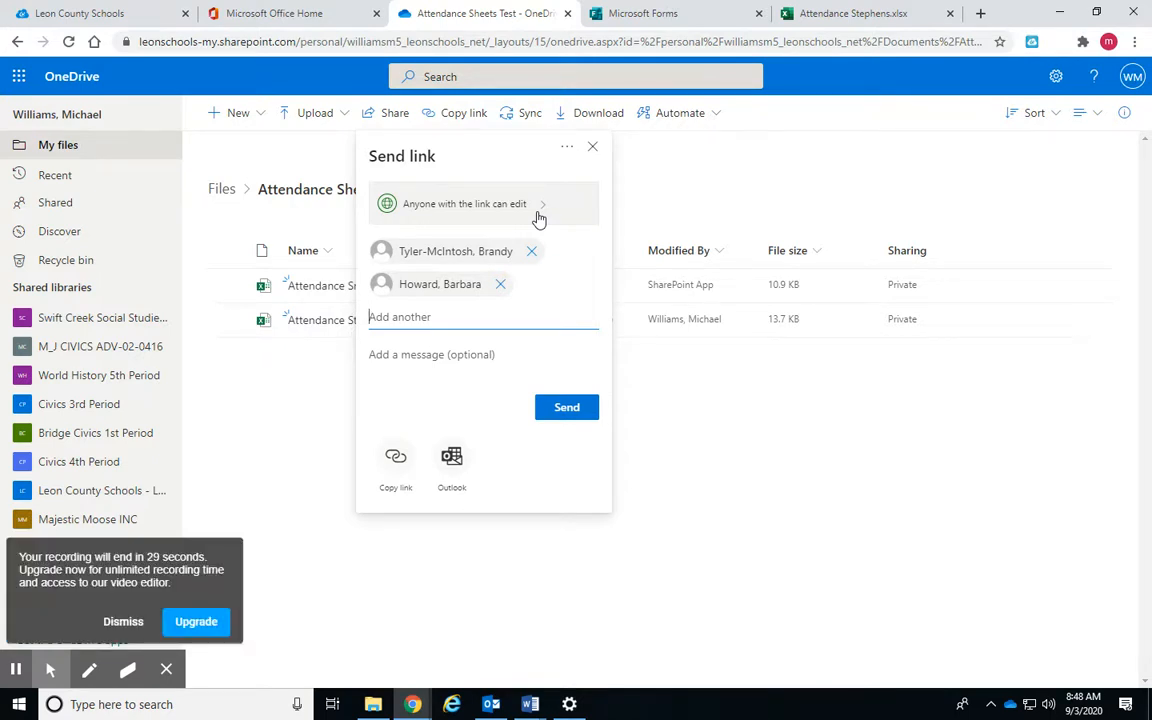
{"action": "left_click", "coordinate": [124, 621]}
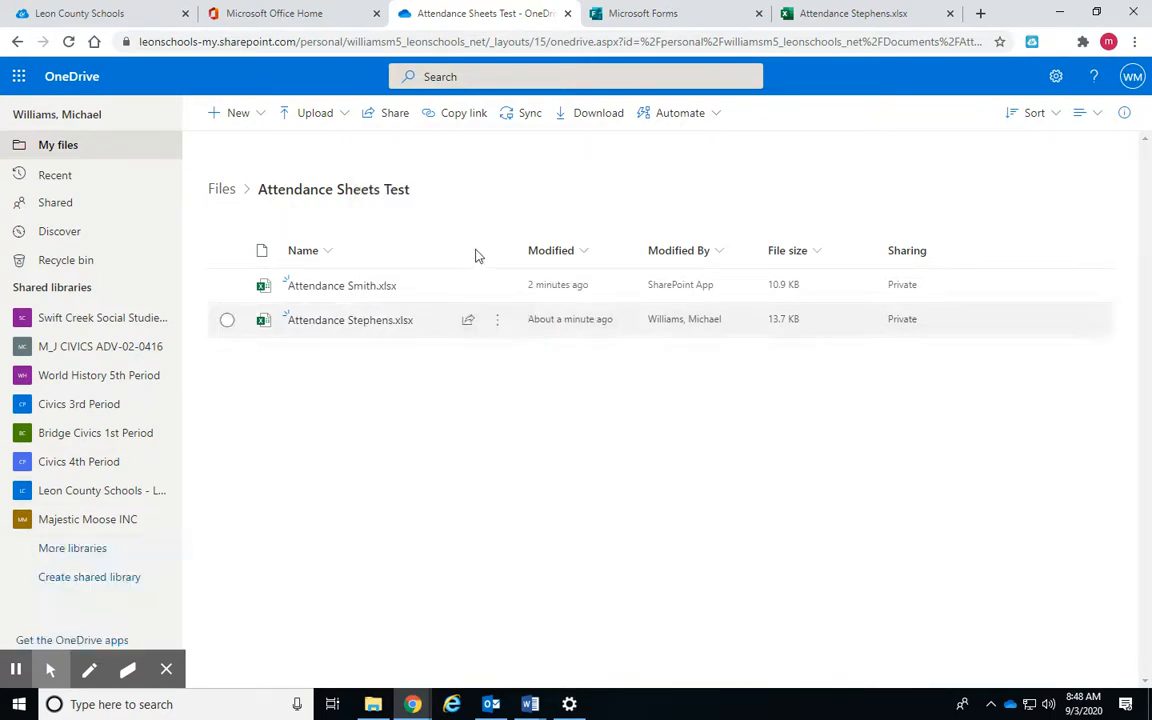